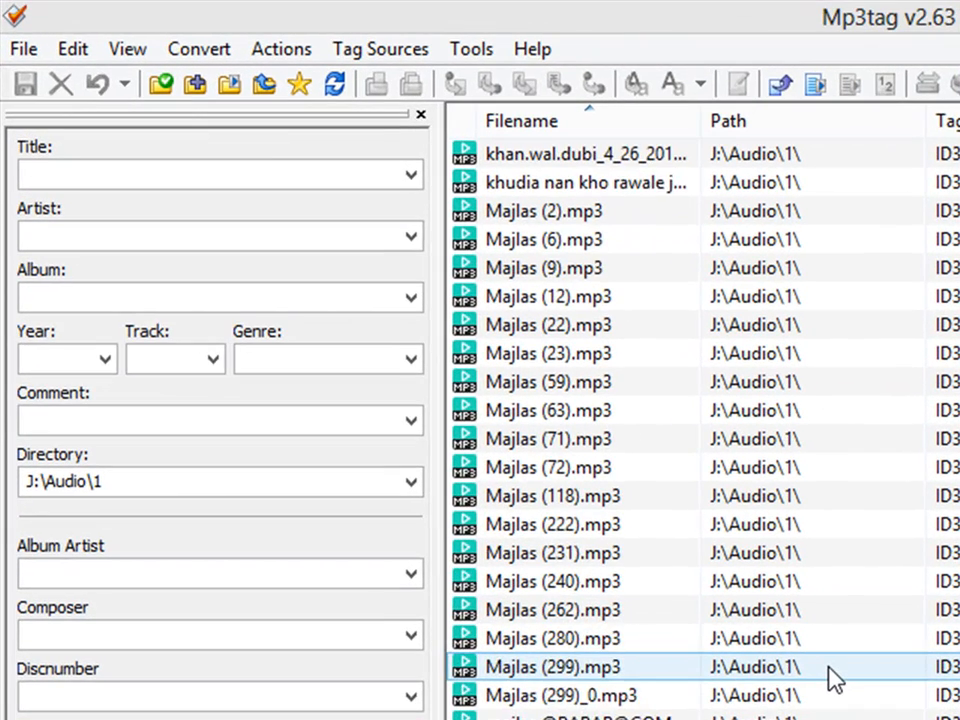
Select all files loaded from J:\Audio\1 and remove them from the file list.
scroll(416, 400, "down", 1)
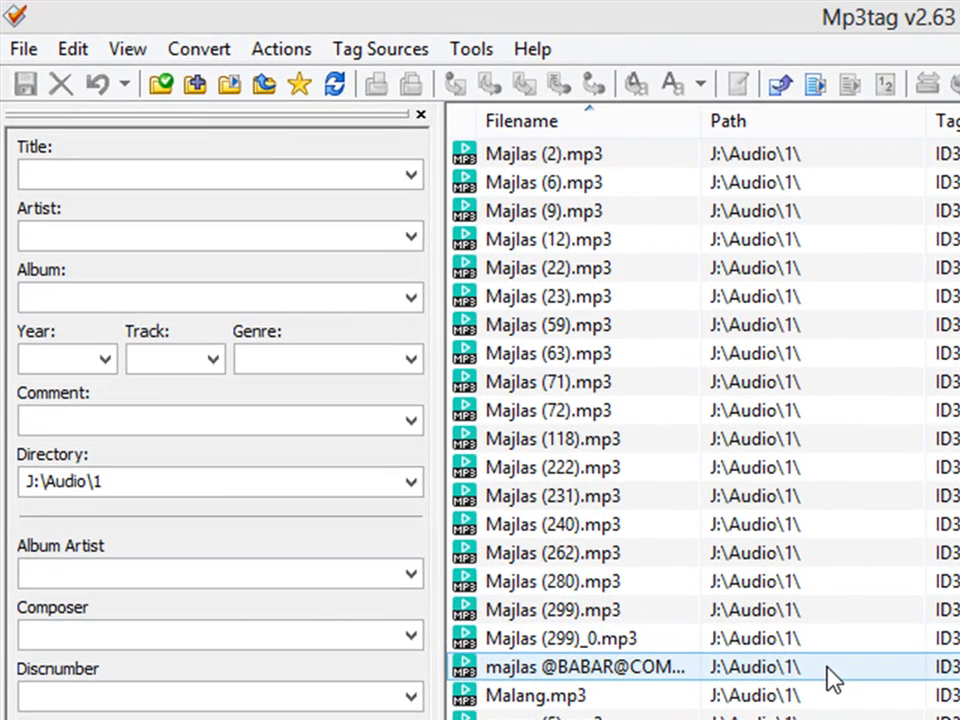
scroll(829, 678, "up", 1)
key("ctrl+a")
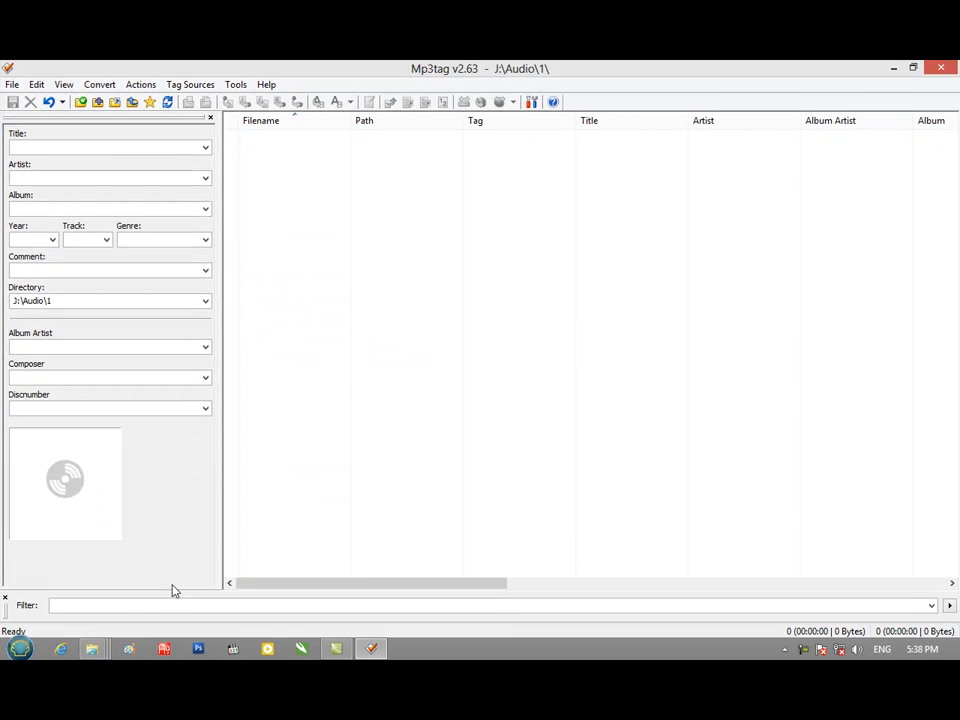
Switch to File Explorer's Audio folder, inspect the ADIO==JAWARGAR folder's files as thumbnails, and return to Audio.
mouse_move(92, 649)
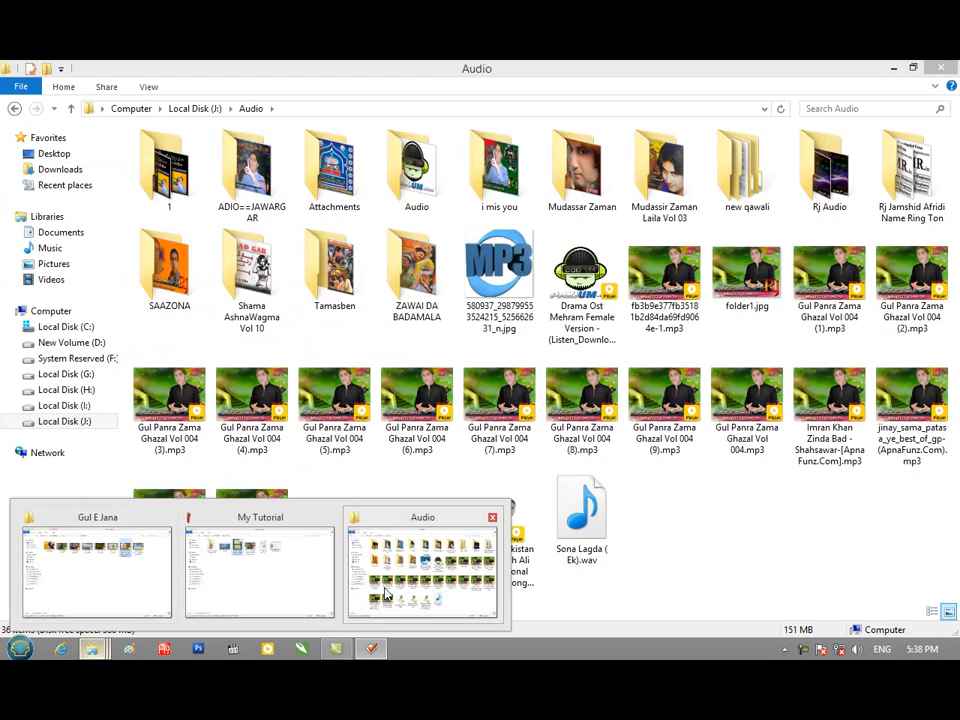
left_click(398, 595)
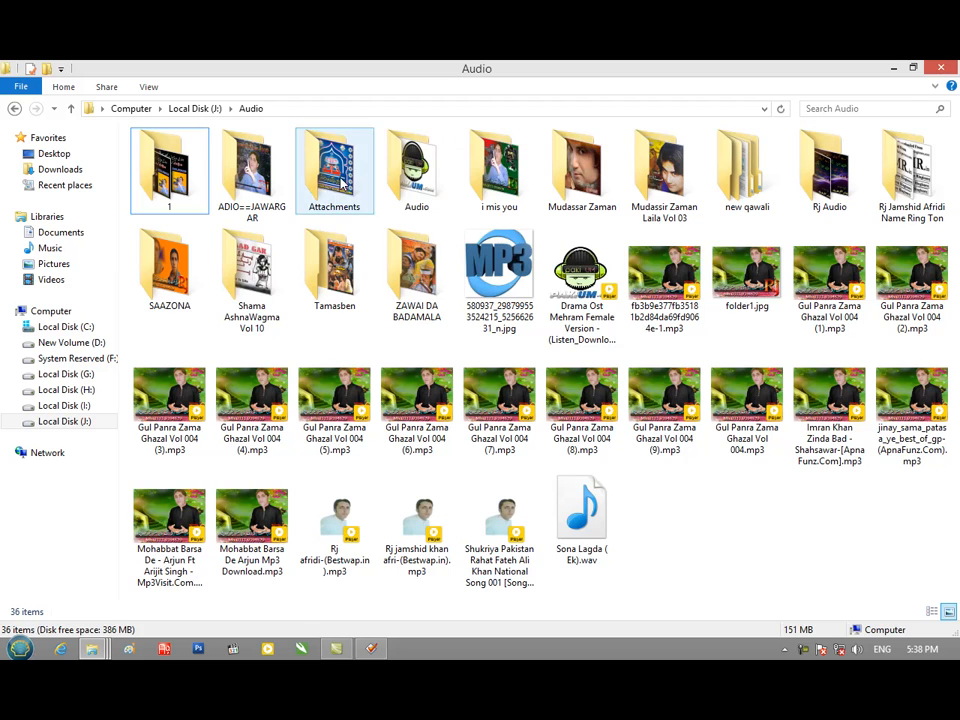
double_click(278, 192)
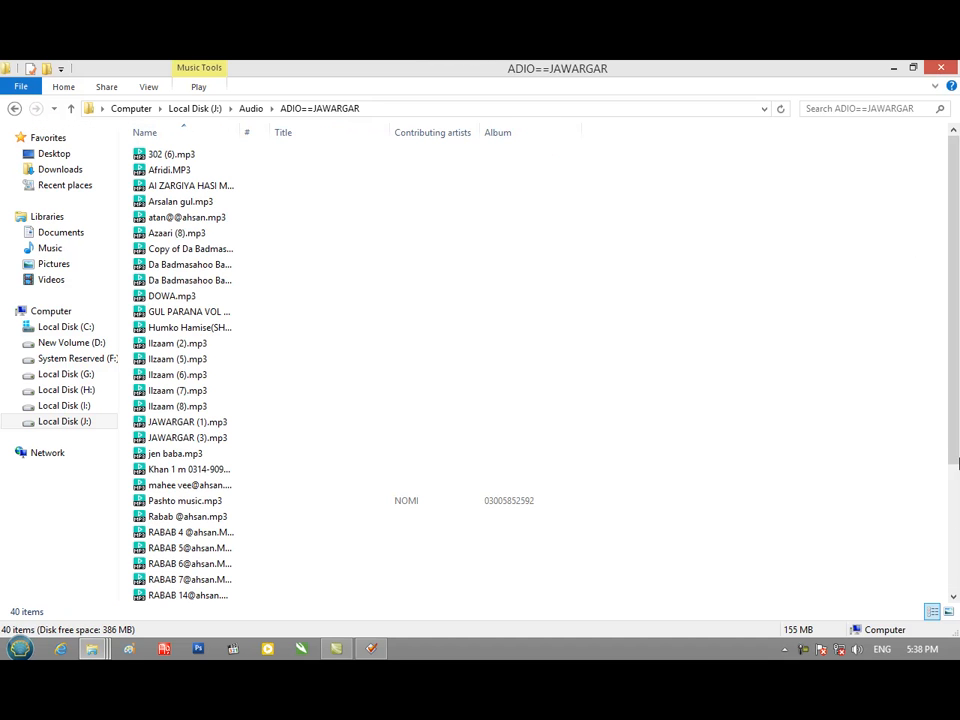
left_click(949, 611)
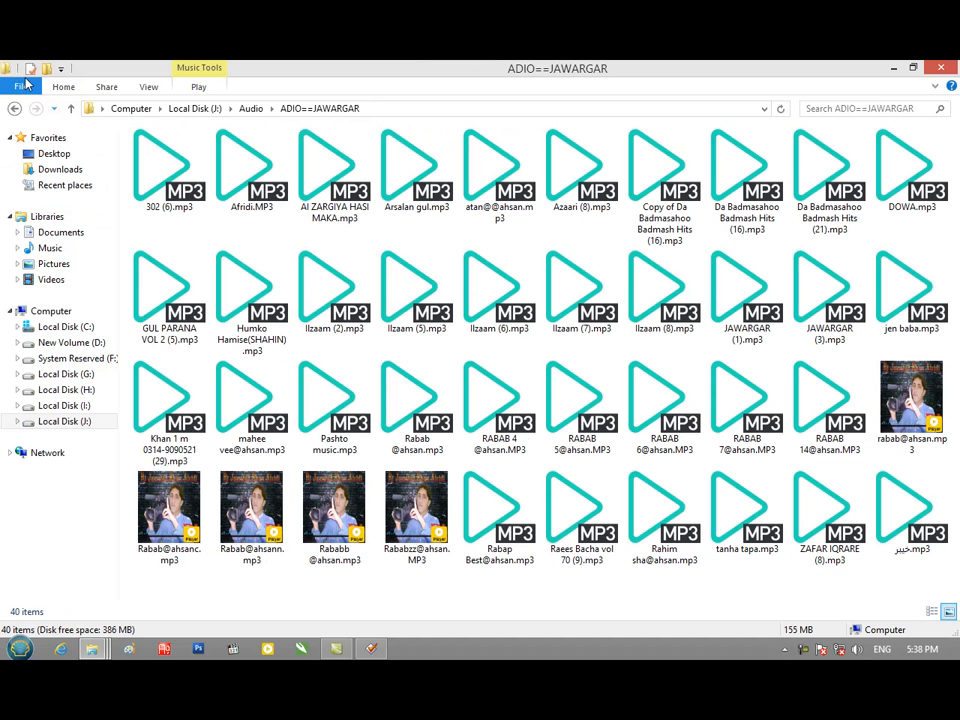
left_click(15, 110)
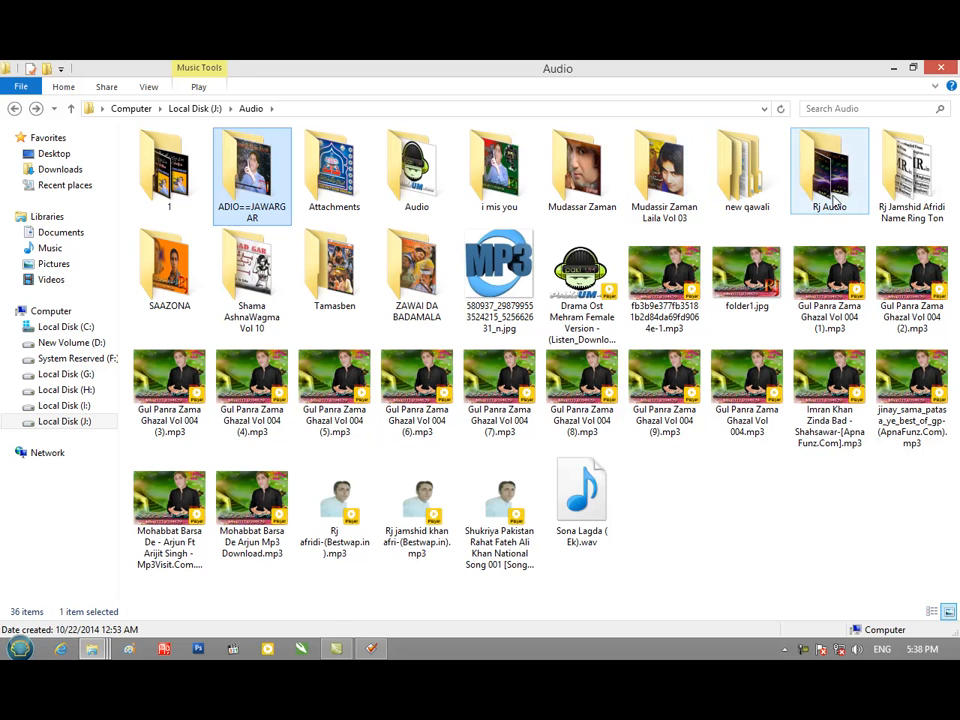
Look through the Rj Audio folder and the name ringtone folder beside it for MP3 files, returning to Audio.
double_click(830, 200)
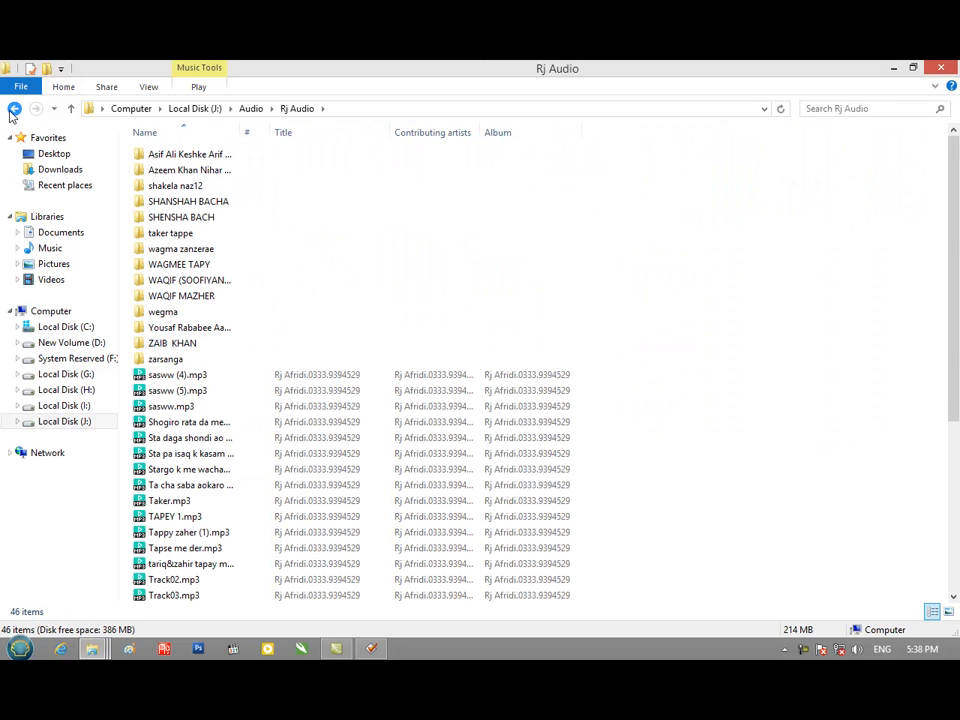
left_click(13, 109)
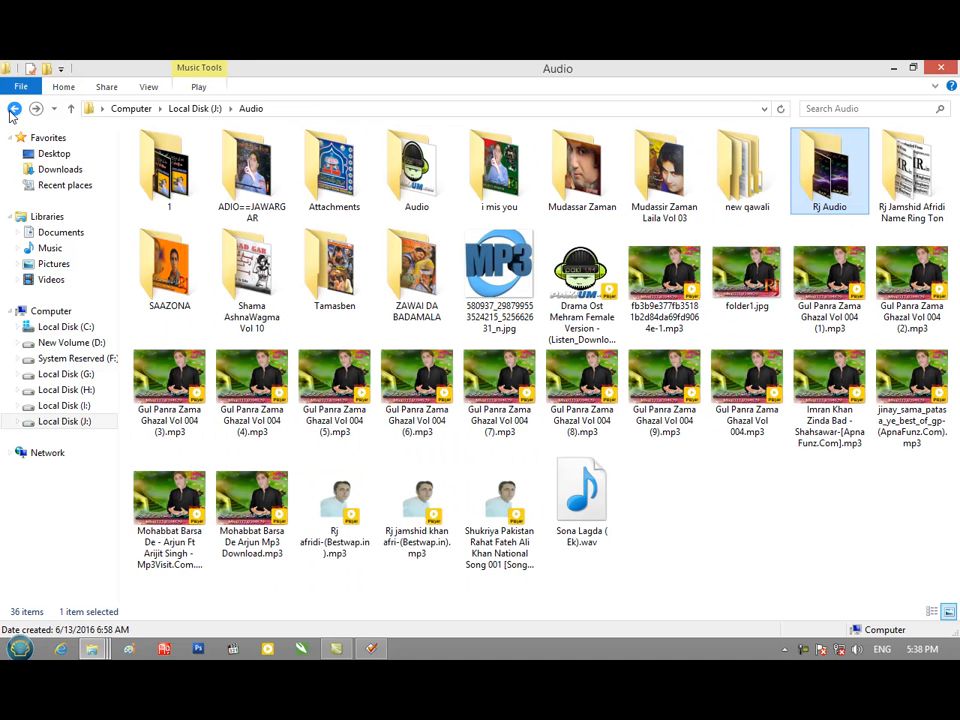
left_click(890, 188)
double_click(890, 188)
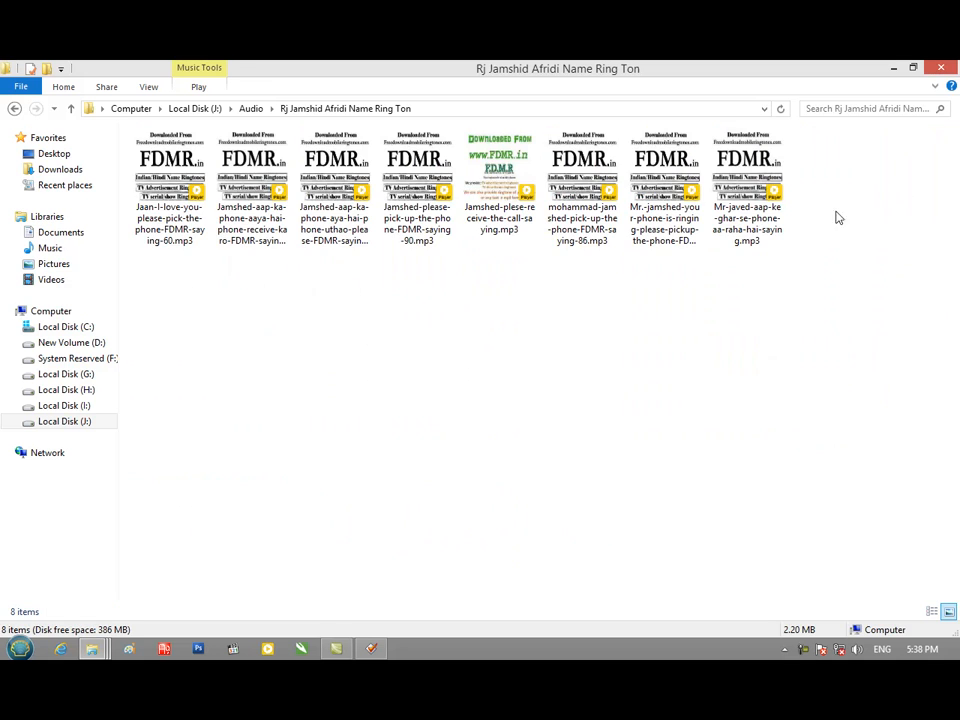
left_click(14, 108)
left_click(193, 176)
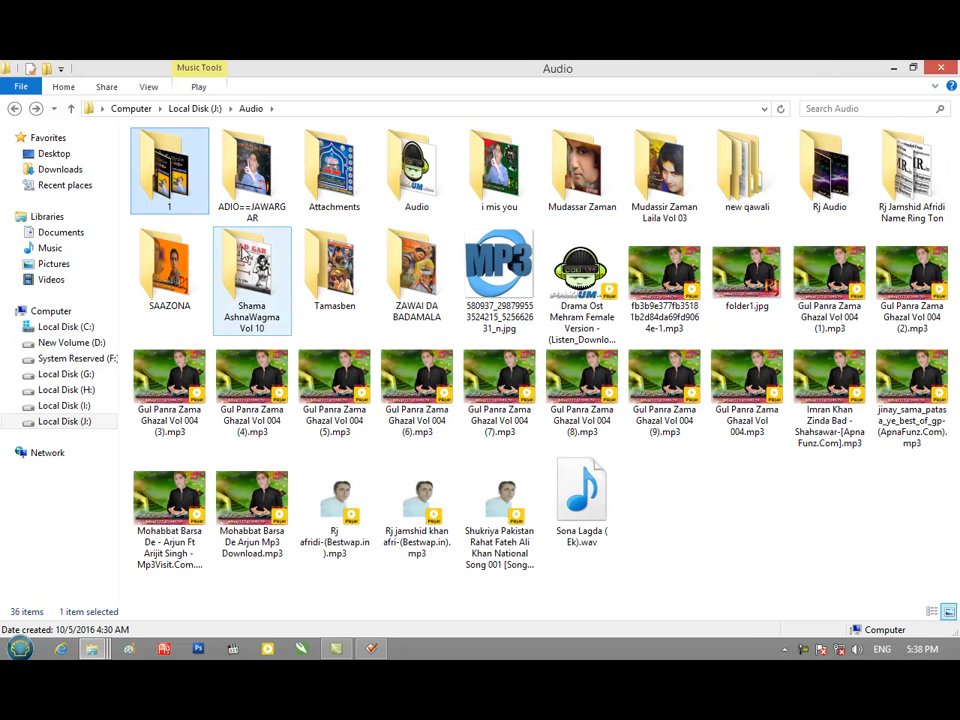
left_click(438, 200)
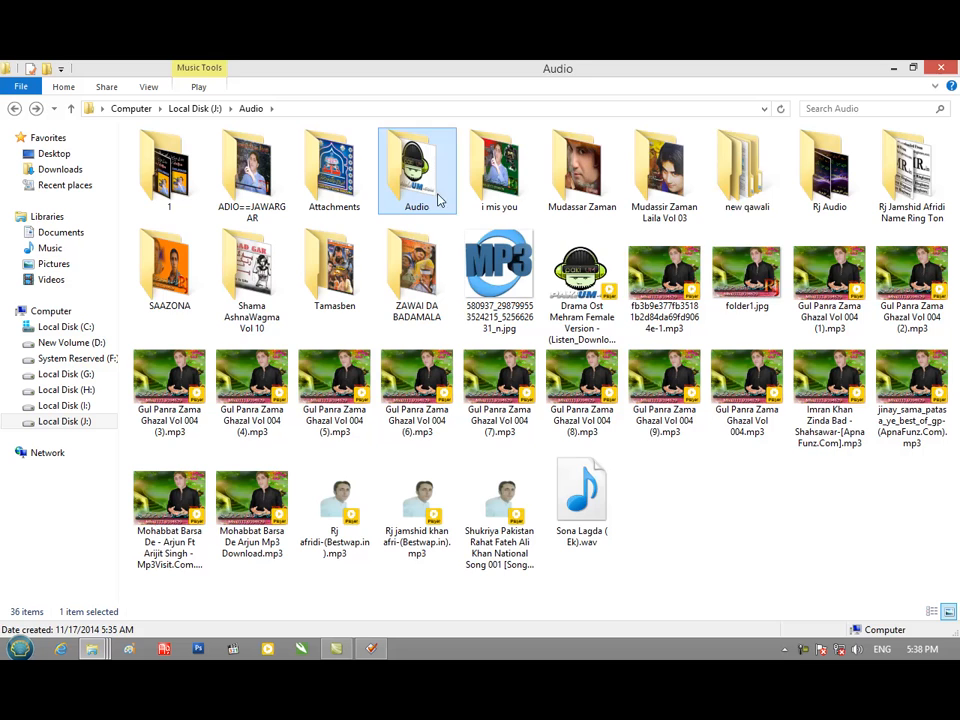
Open the RAFI VOL 2 folder inside new qawali and show its MP3 files as large thumbnails.
double_click(741, 190)
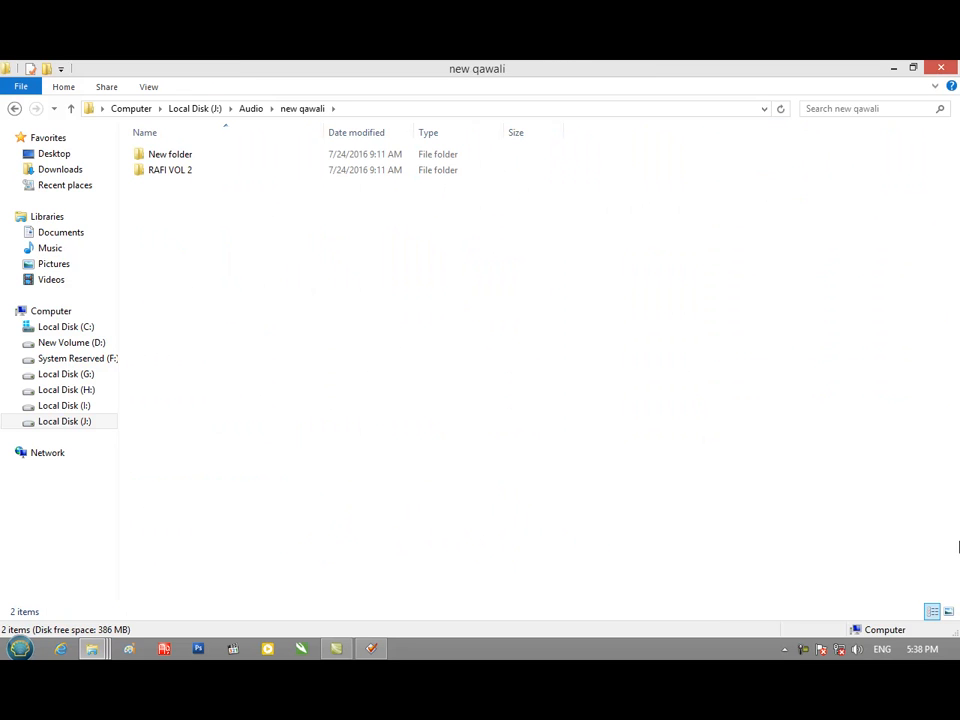
left_click(947, 611)
left_click(220, 205)
double_click(220, 205)
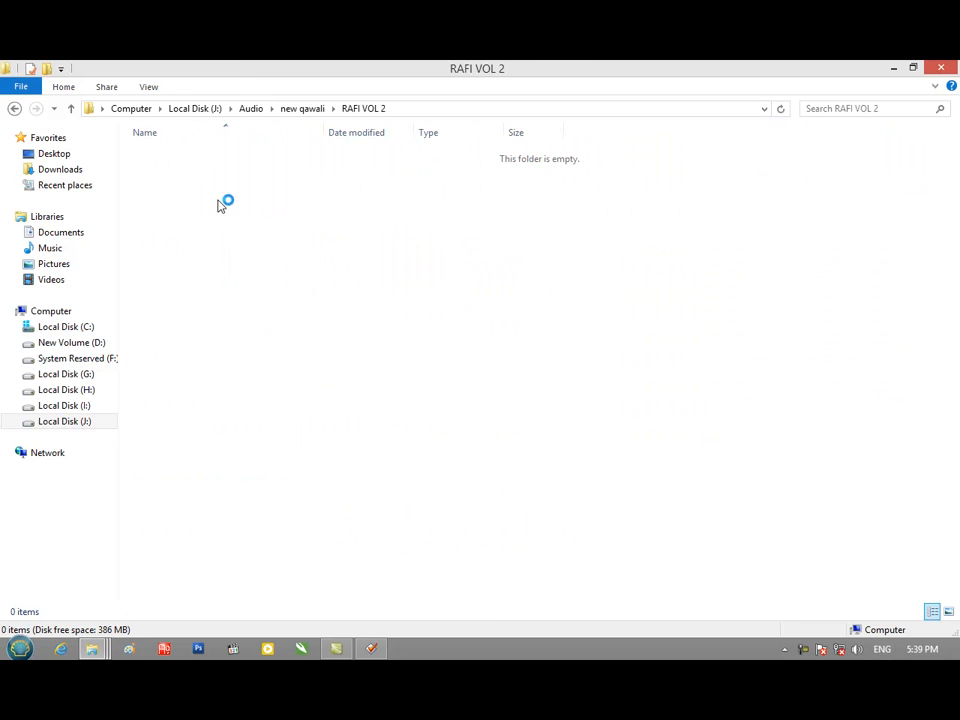
scroll(588, 333, "down", 1)
scroll(440, 265, "up", 1)
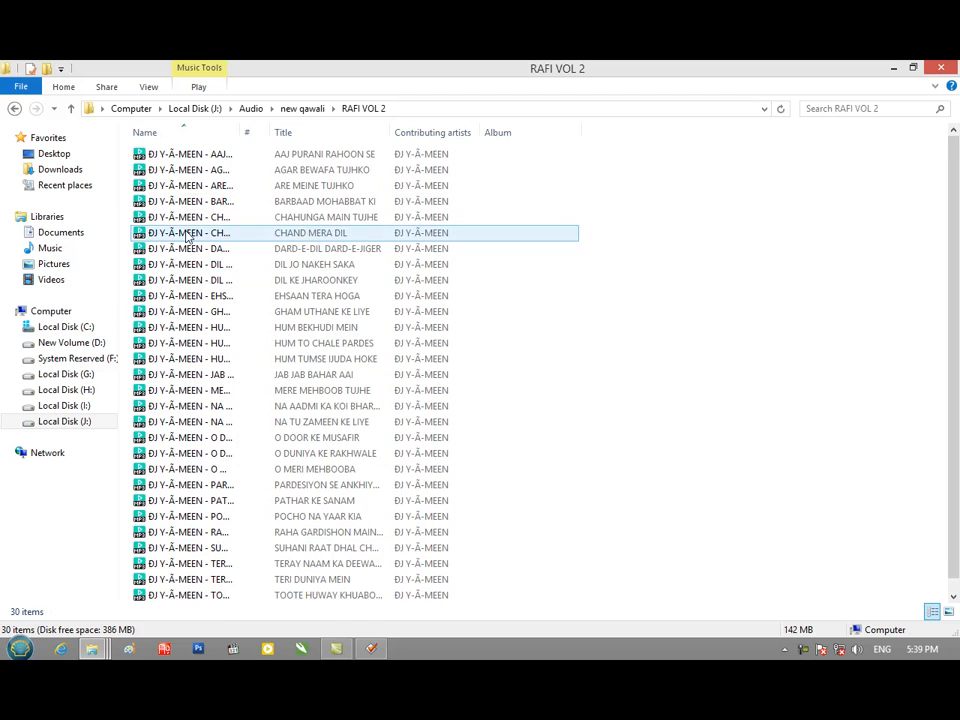
scroll(214, 260, "down", 1)
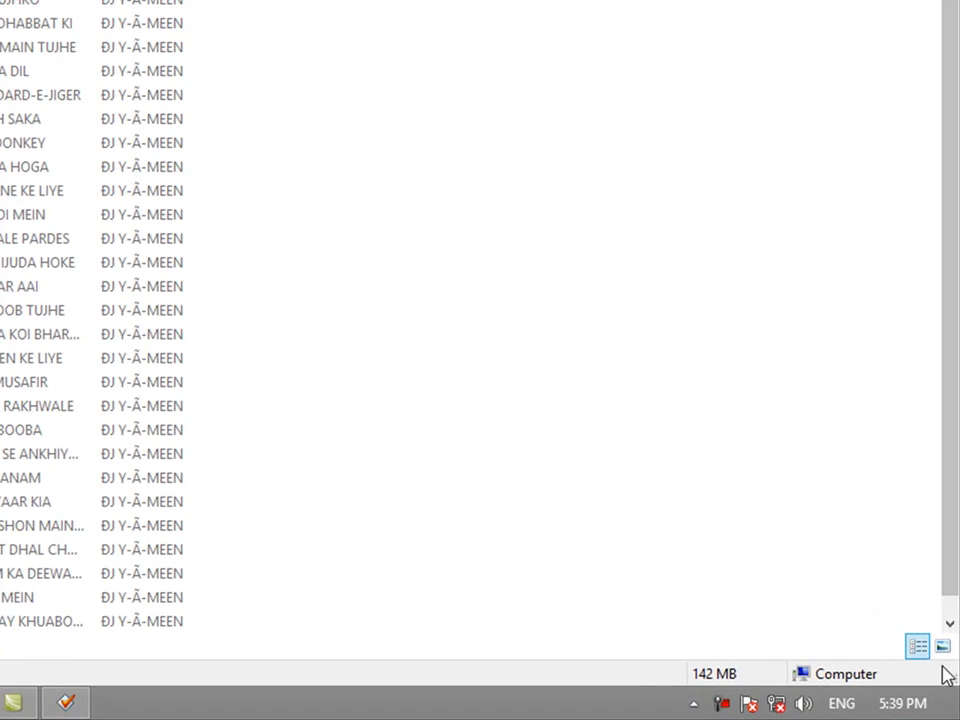
left_click(947, 611)
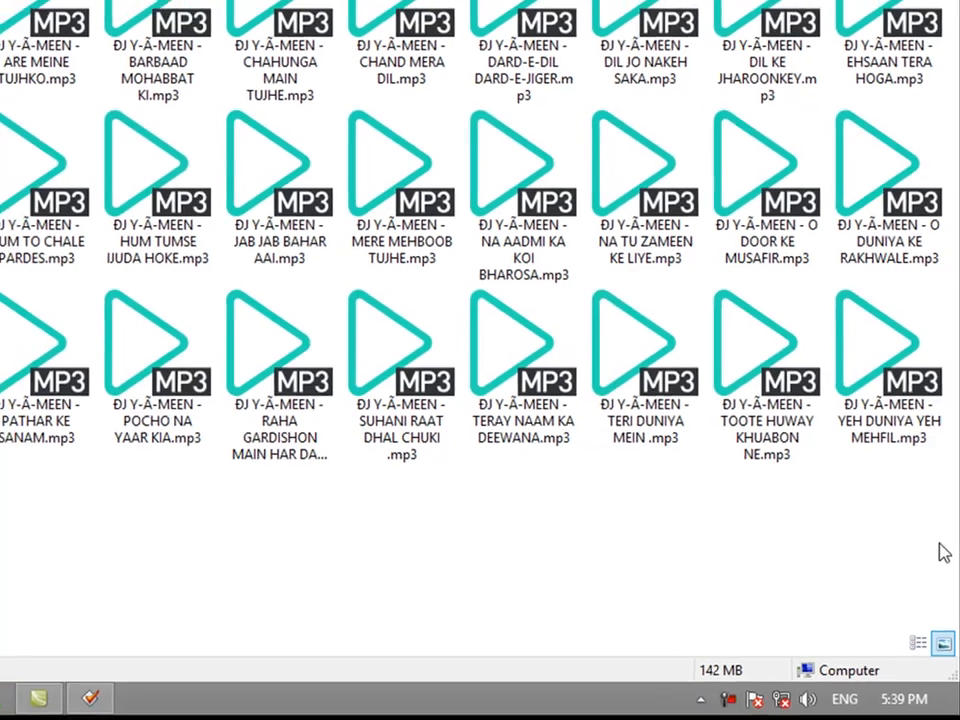
Select the last ten MP3 files in RAFI VOL 2 and load them into Mp3tag's file list.
left_click_drag(938, 537, 489, 442)
left_click_drag(628, 477, 121, 391)
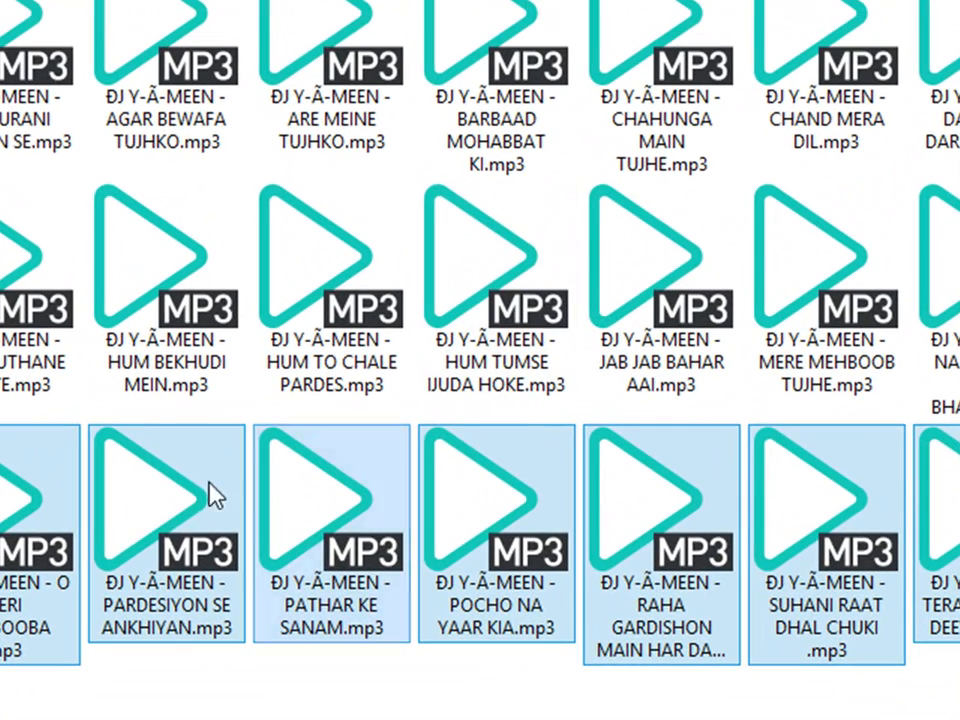
left_click_drag(172, 549, 377, 719)
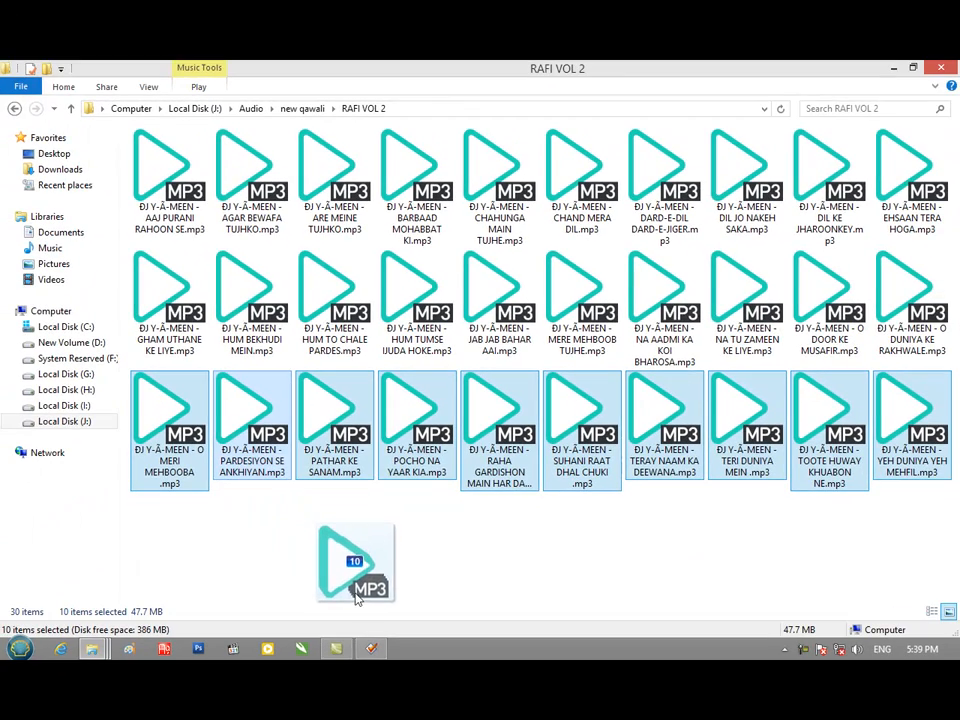
left_click_drag(357, 598, 397, 566)
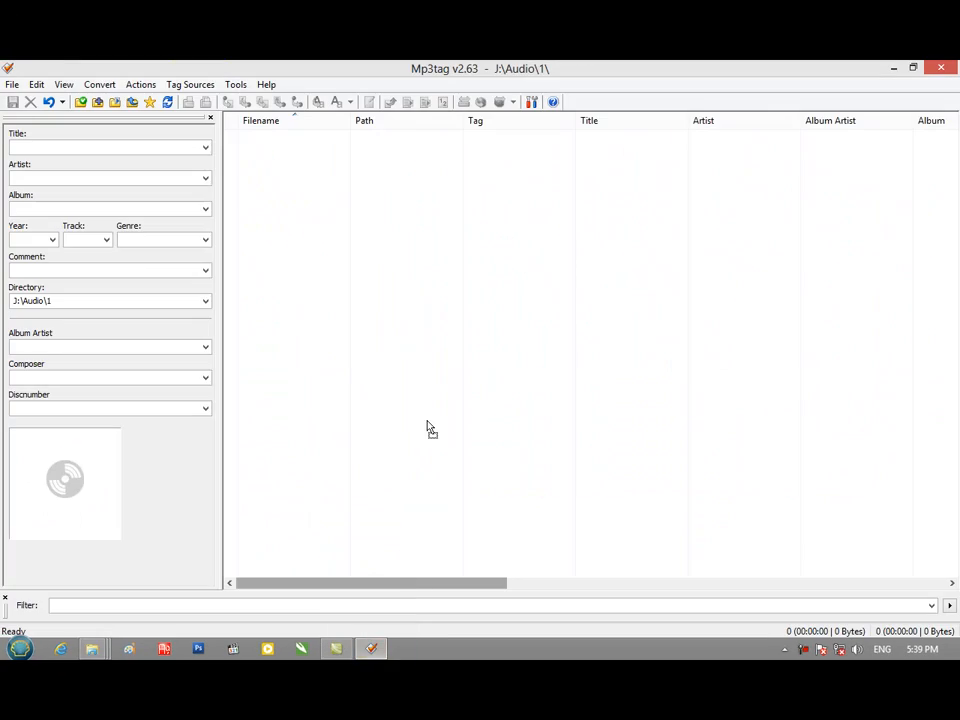
left_click_drag(428, 428, 424, 429)
left_click(12, 84)
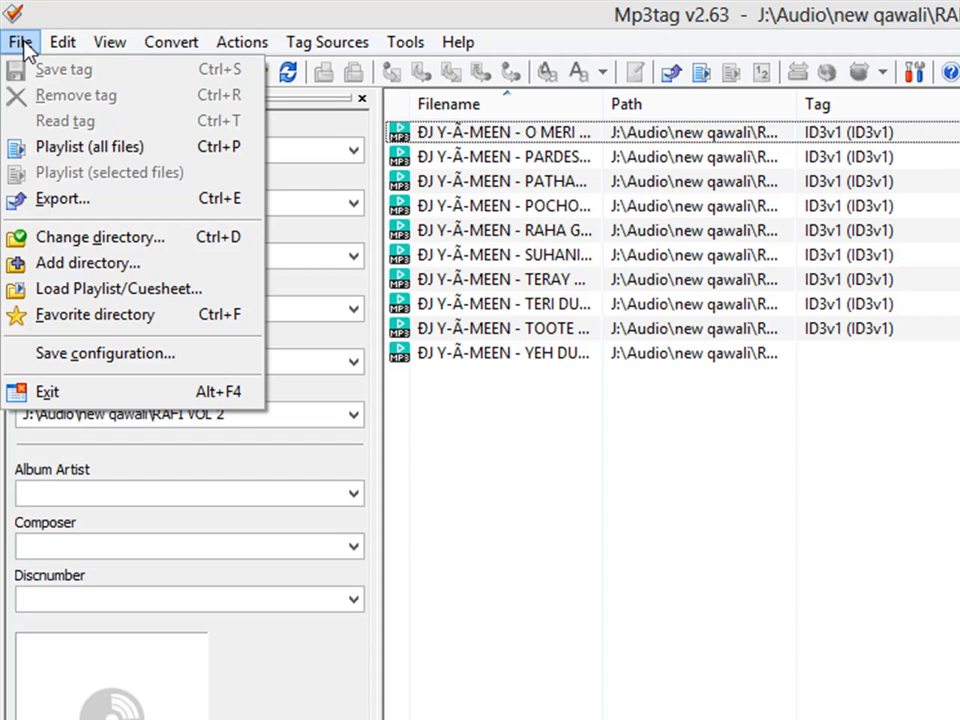
mouse_move(110, 40)
mouse_move(62, 52)
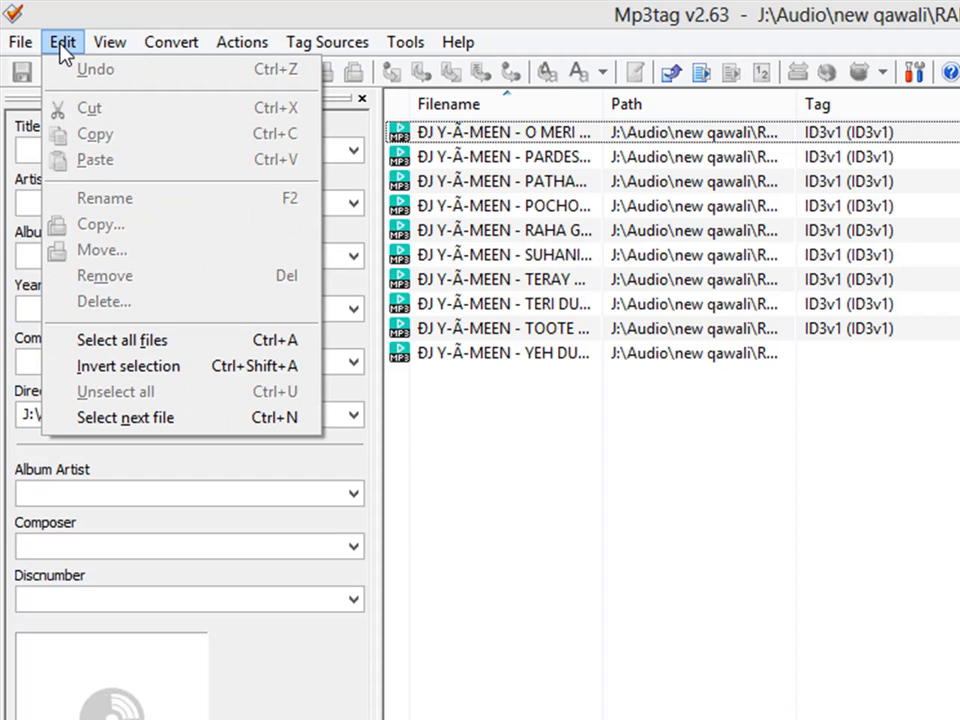
left_click(683, 556)
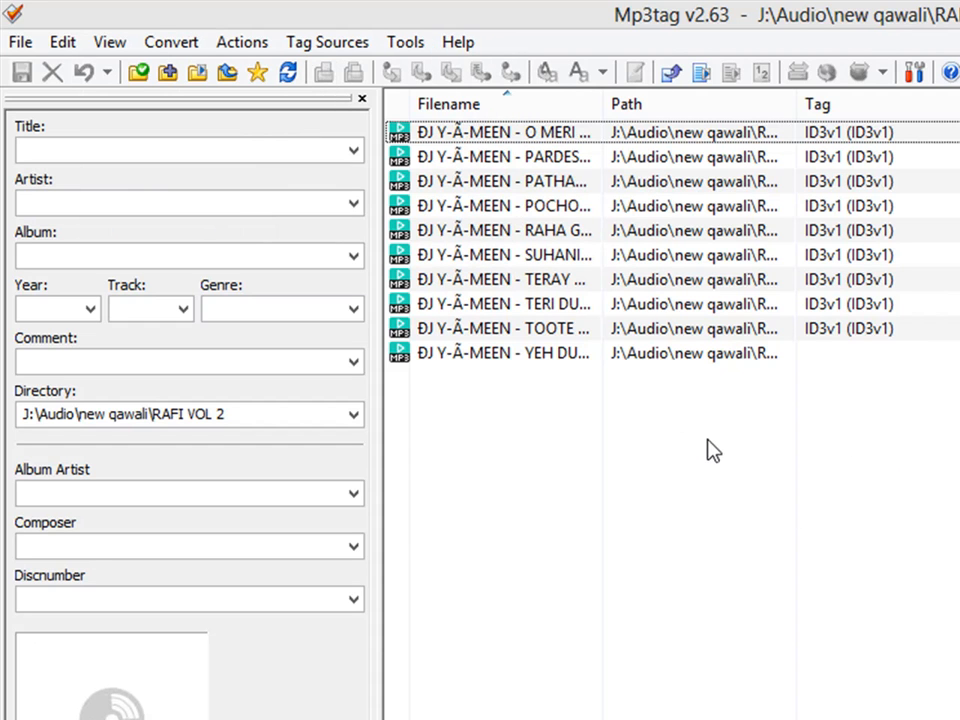
Select all the loaded files and set their title tag to "ITExpress Computer".
left_click(695, 358)
key("ctrl+a")
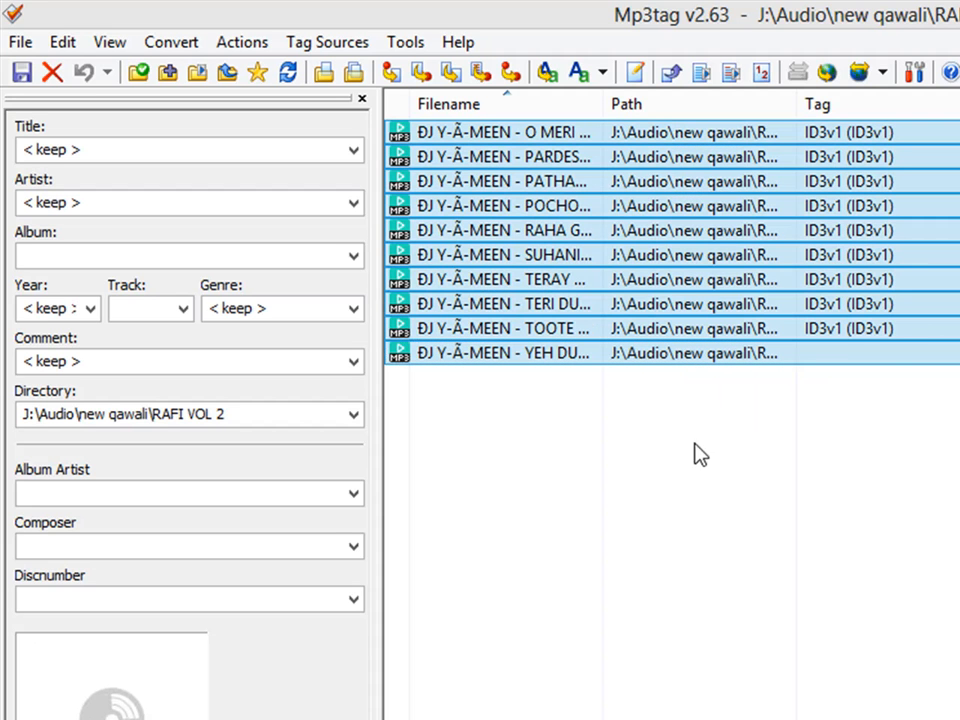
left_click(40, 145)
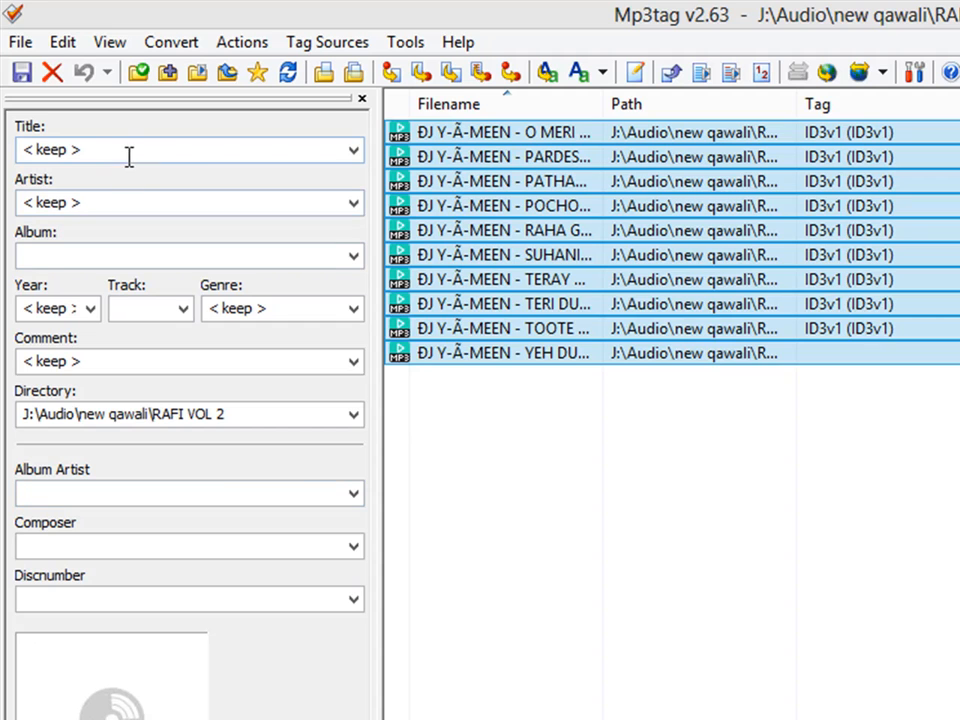
left_click_drag(120, 151, 8, 158)
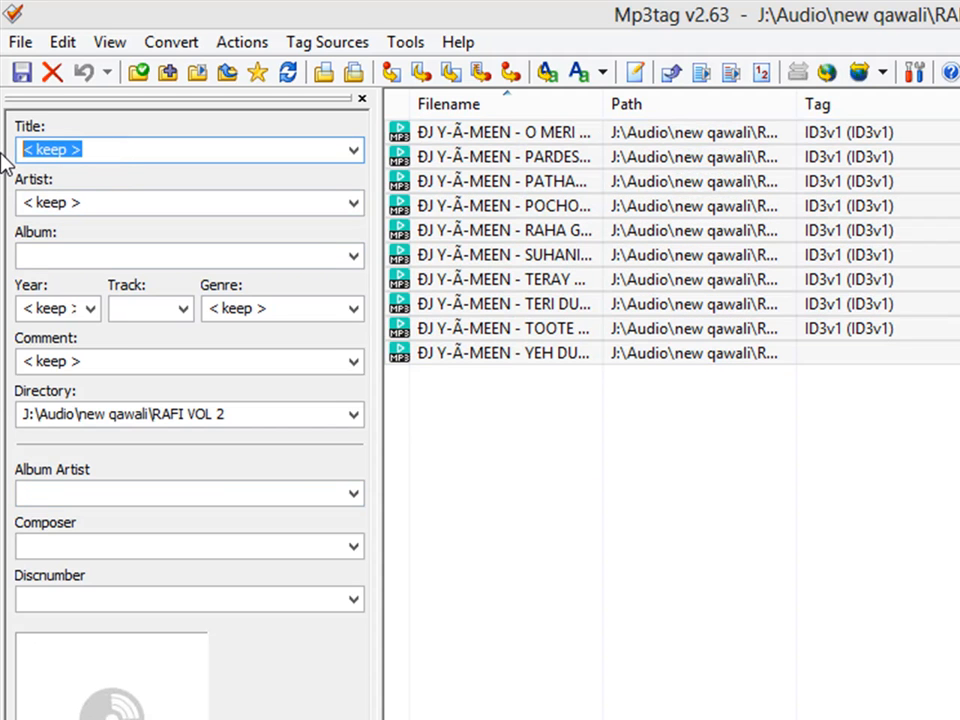
type("I")
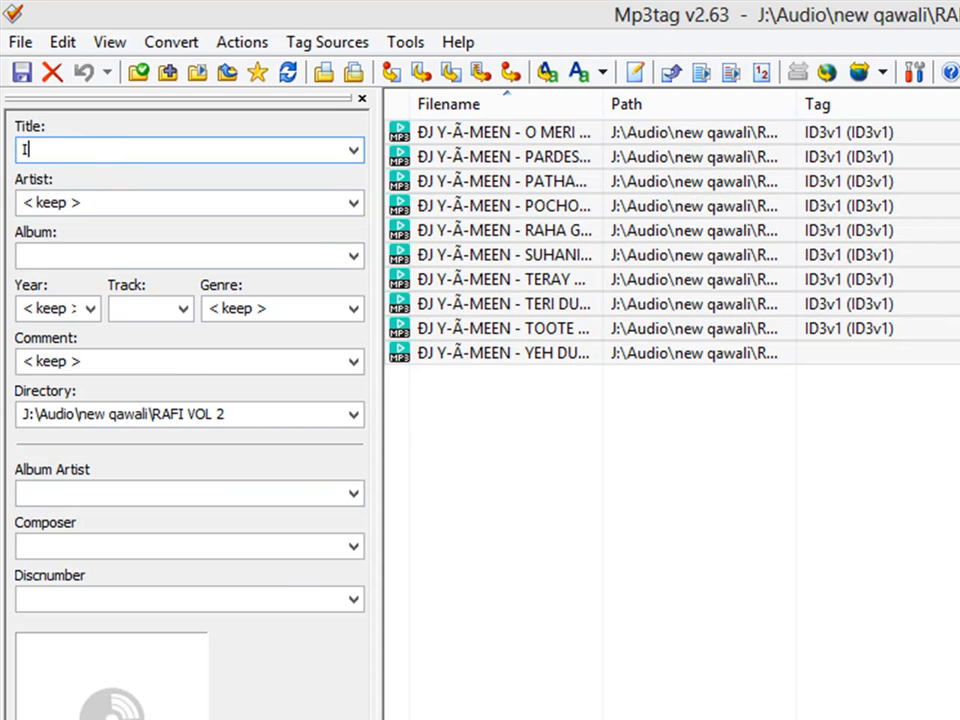
type("TExpress Computer")
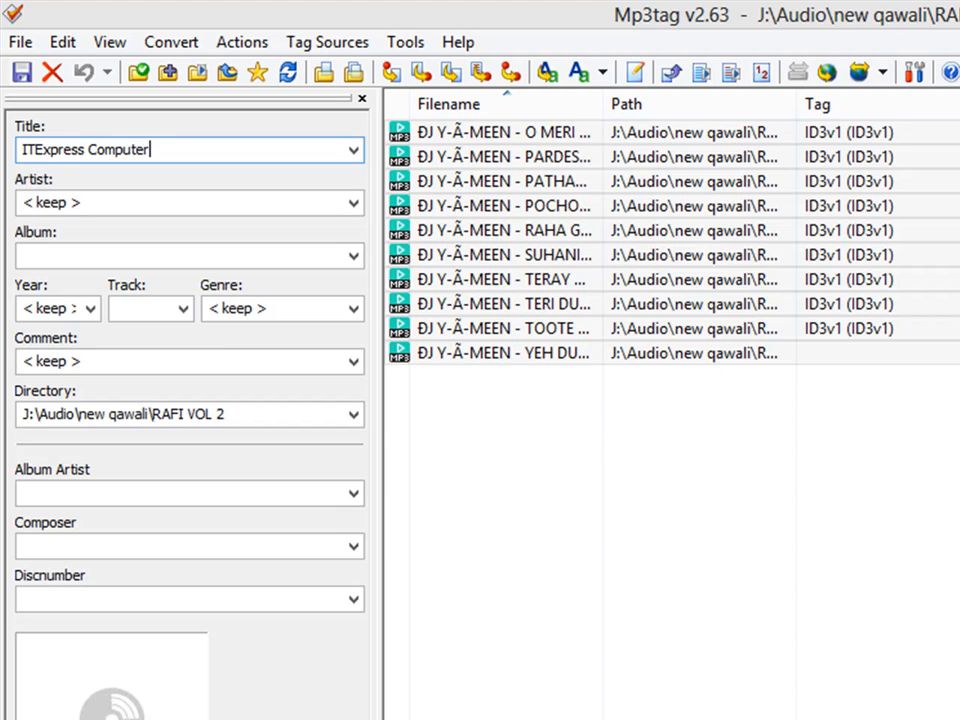
Copy the title text "ITExpress Computer" into the Artist and Album tags.
key("ctrl+a")
key("ctrl+c")
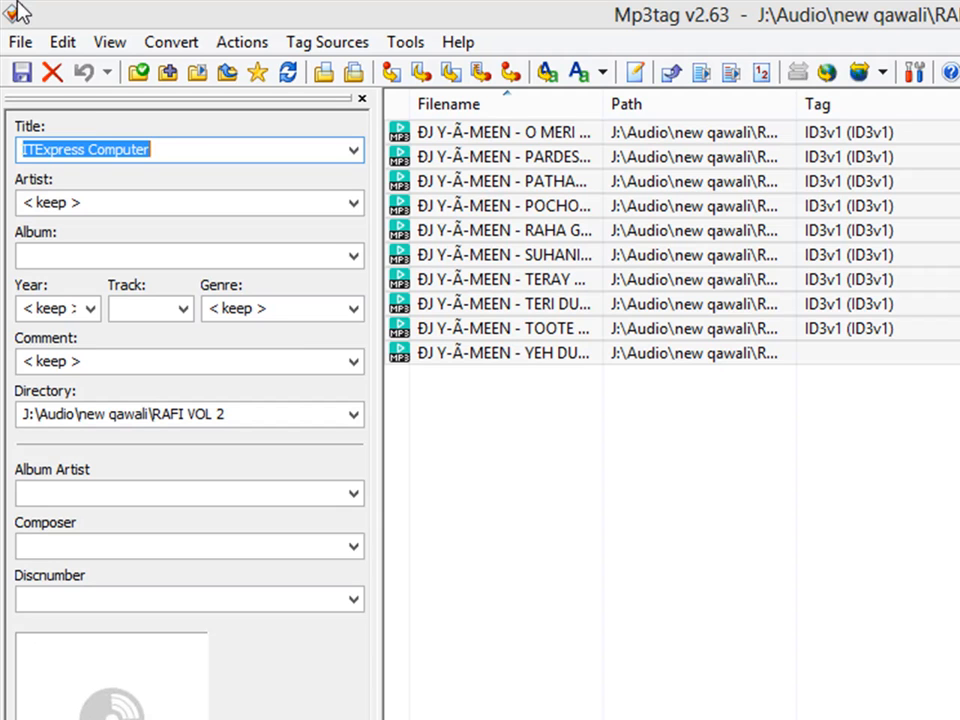
left_click(91, 203)
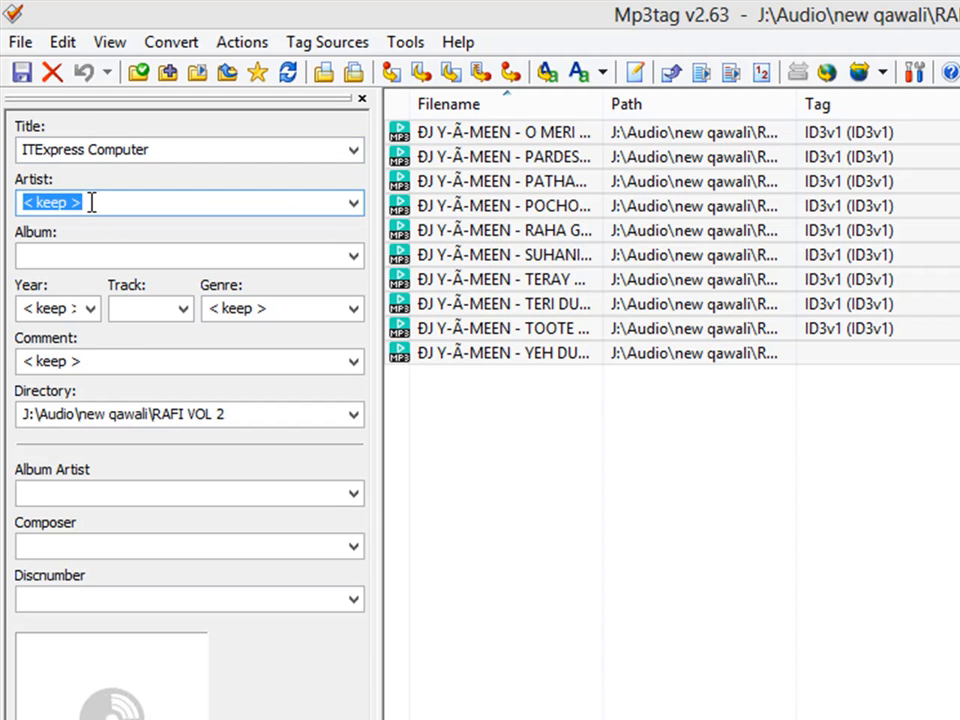
key("ctrl+v")
left_click(88, 249)
key("ctrl+v")
Set the Year tag of the selected files to 2016.
left_click(90, 309)
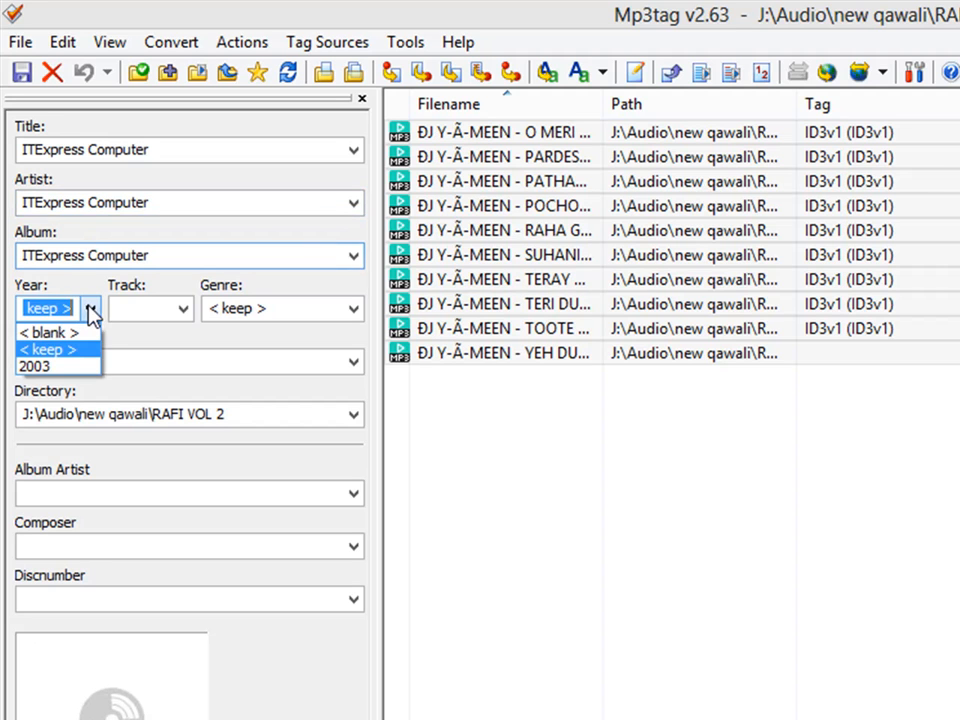
left_click(34, 366)
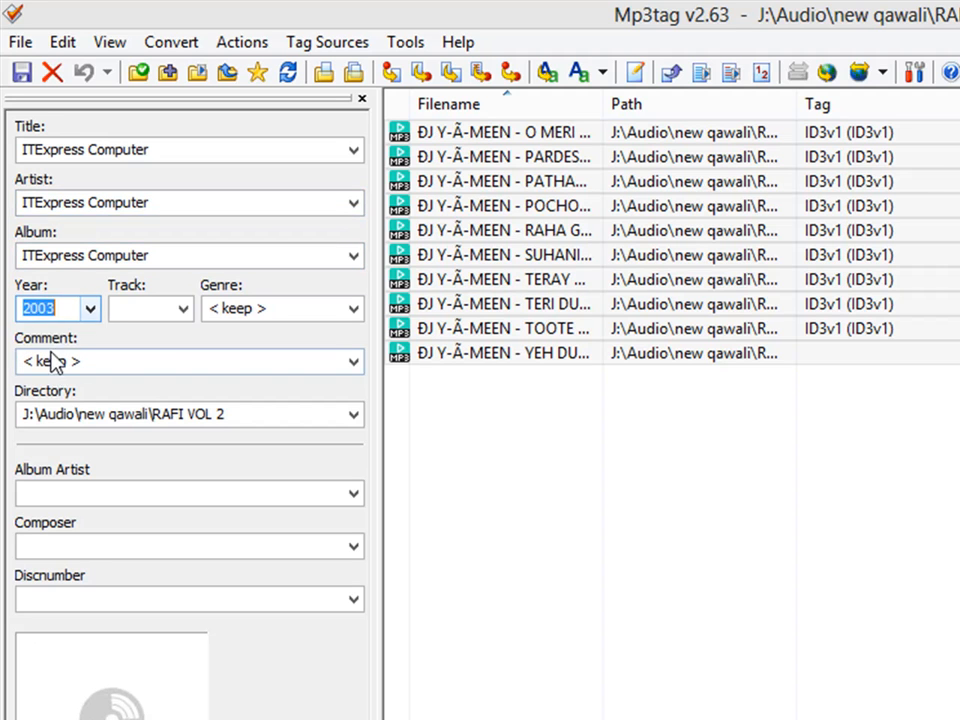
left_click(58, 309)
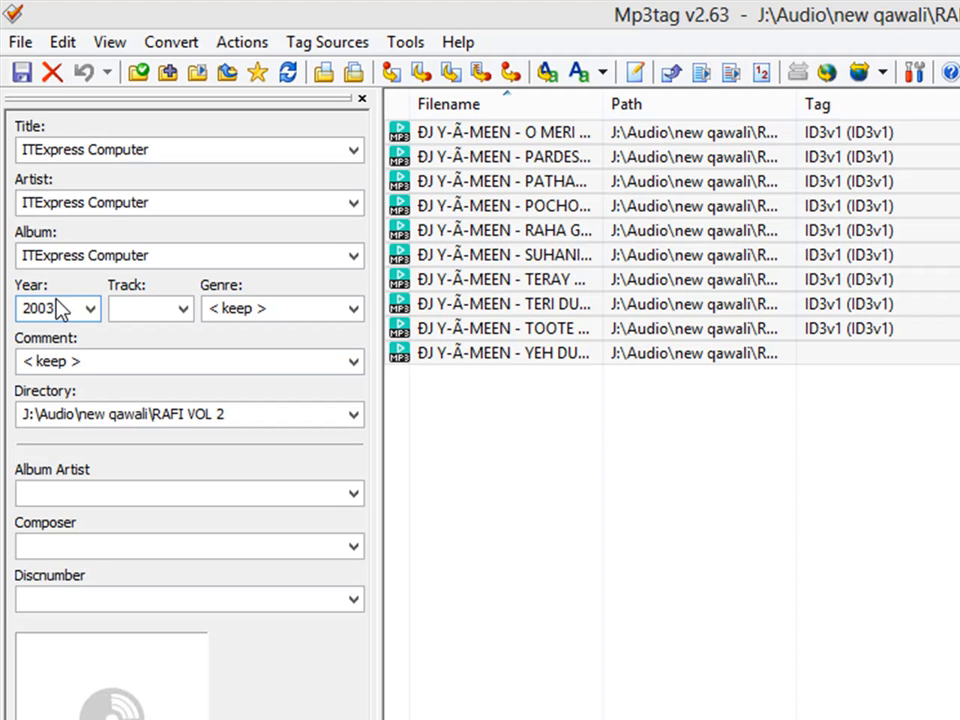
type("16")
left_click(50, 309)
key("BackSpace")
Paste the copied text "ITExpress Computer" into the Track and Genre tags.
left_click(160, 316)
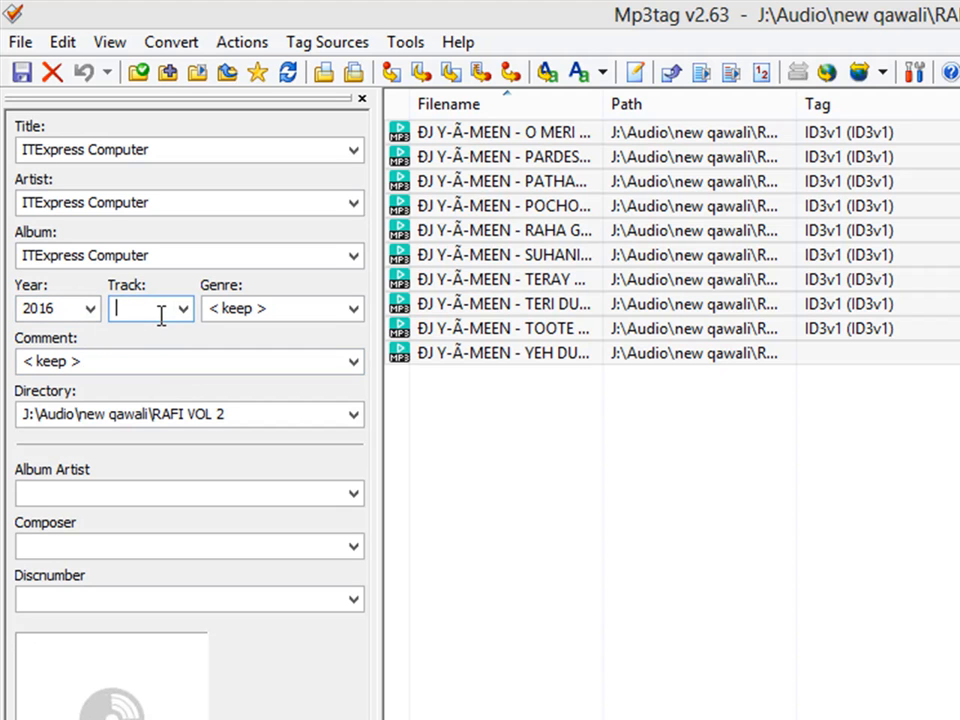
key("ctrl+v")
left_click(270, 310)
key("ctrl+v")
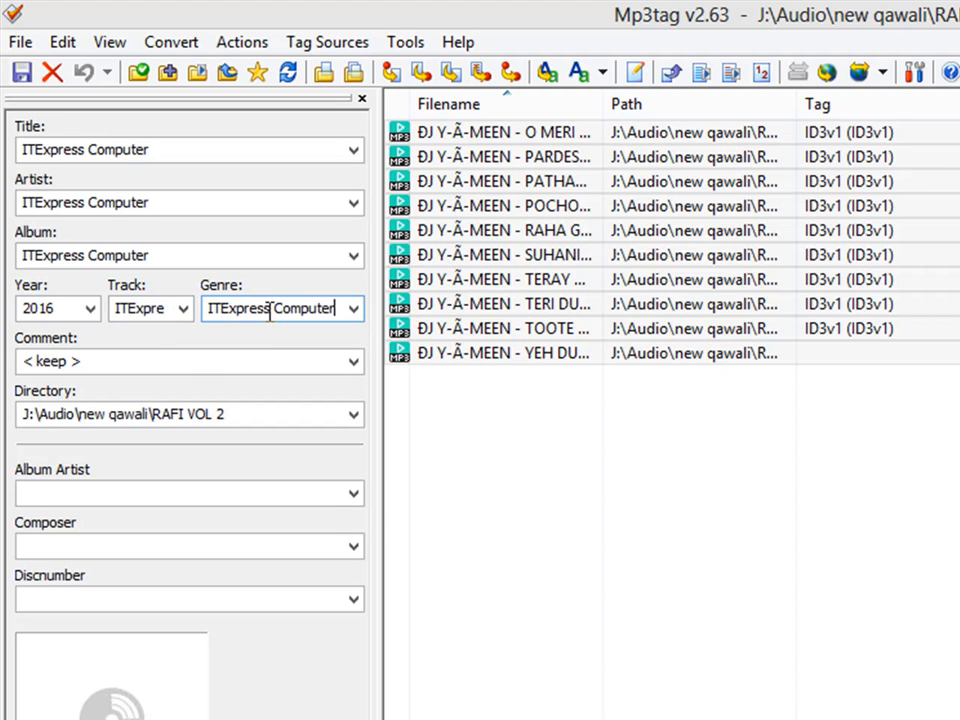
Paste the copied text "ITExpress Computer" into the Comment and Directory fields of the selected files.
left_click(185, 369)
key("ctrl+v")
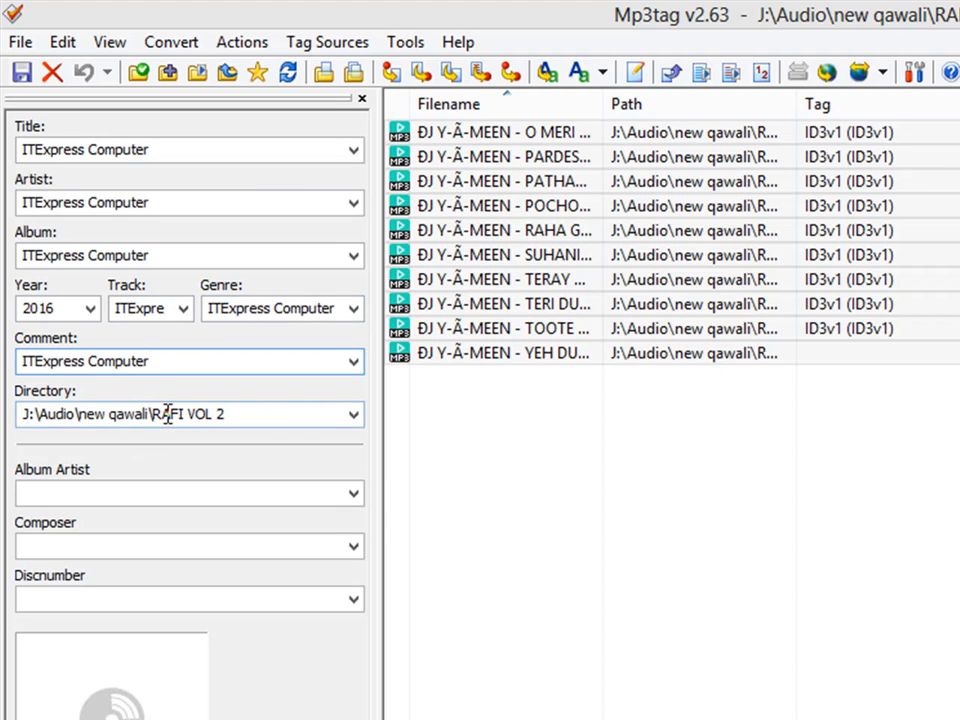
left_click(167, 418)
key("ctrl+v")
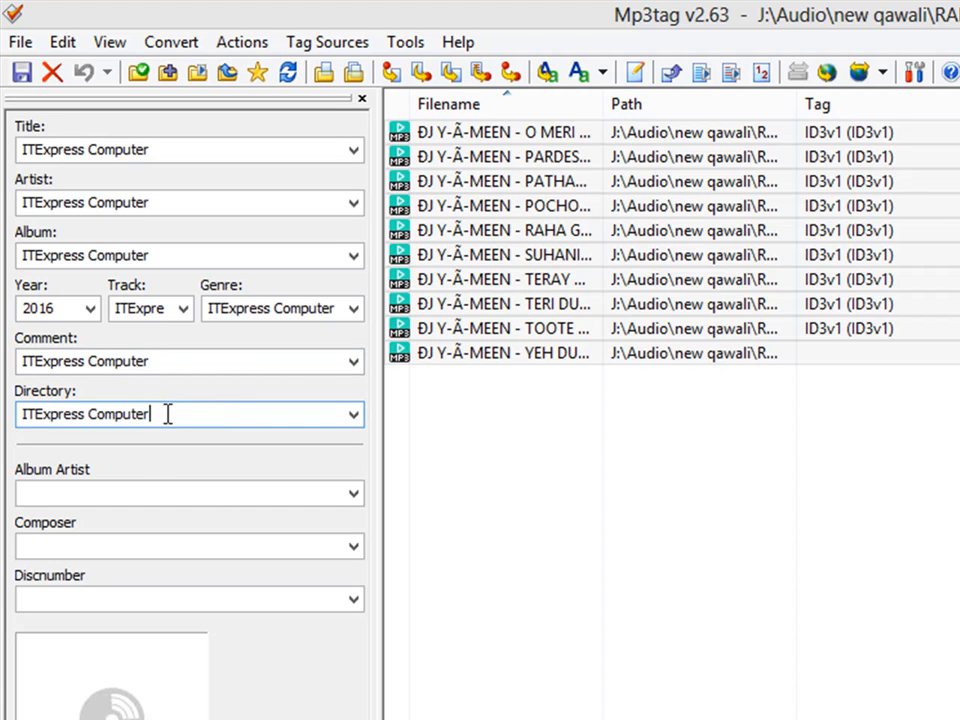
Paste the copied text "ITExpress Computer" into the Album Artist, Composer and Discnumber tags.
left_click(113, 491)
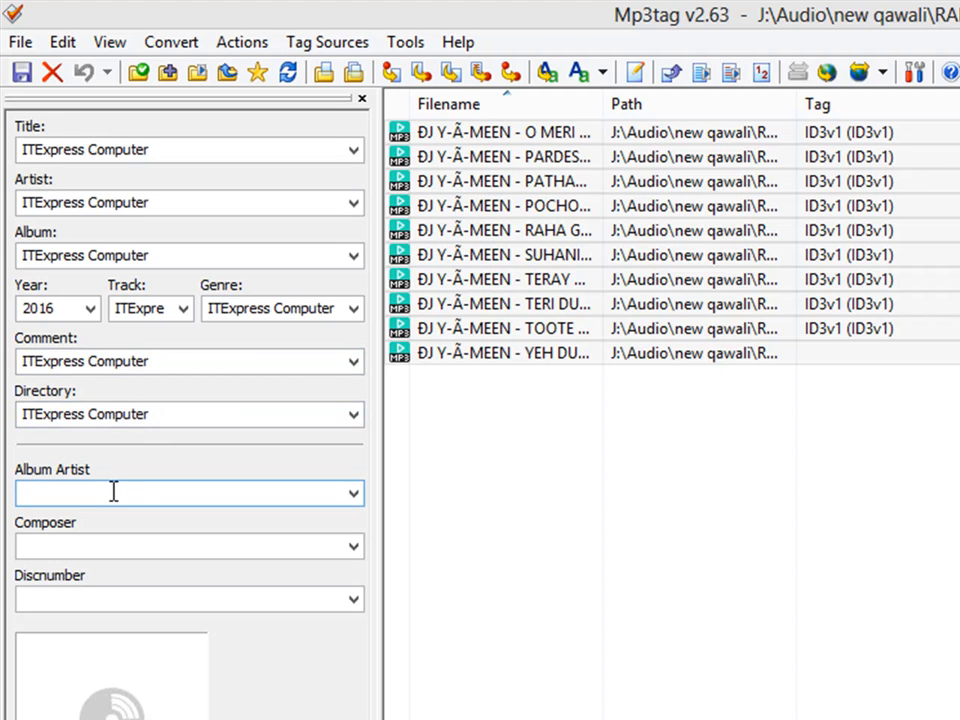
key("ctrl+v")
left_click(99, 545)
key("ctrl+v")
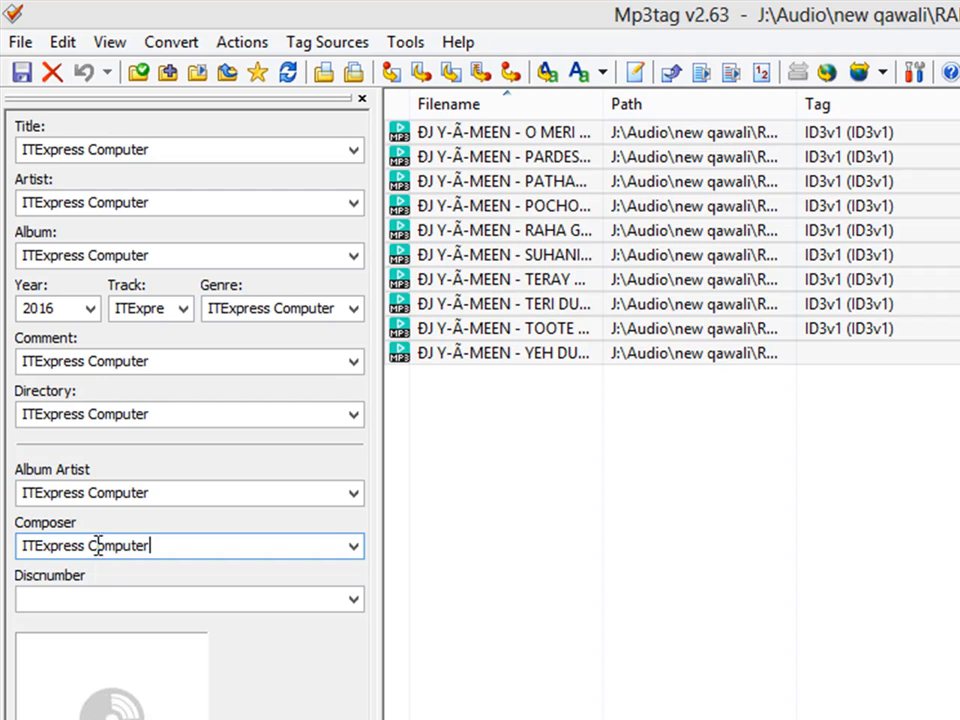
left_click(117, 602)
key("ctrl+v")
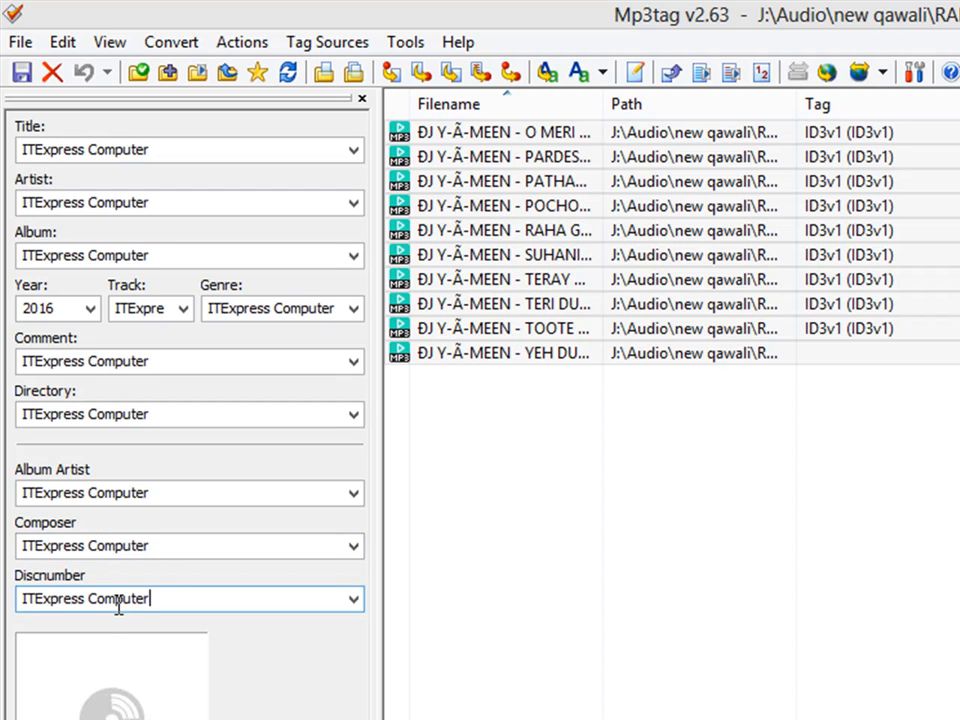
Reselect all the loaded files and set their Title, Artist and Album tags to "ITExpress Computer".
left_click_drag(827, 439, 467, 104)
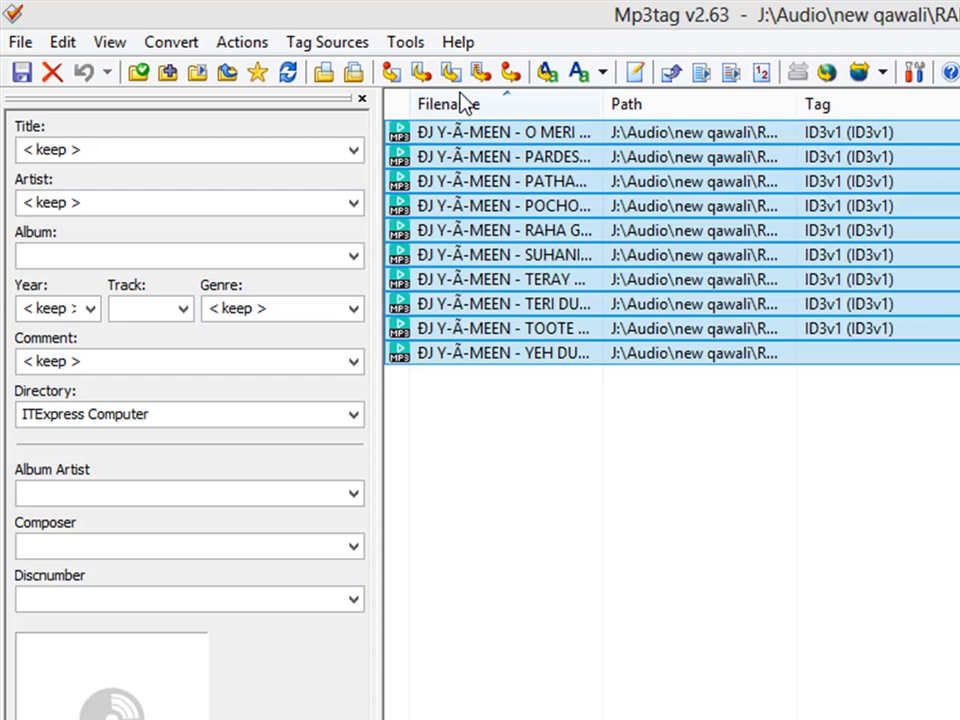
left_click(90, 152)
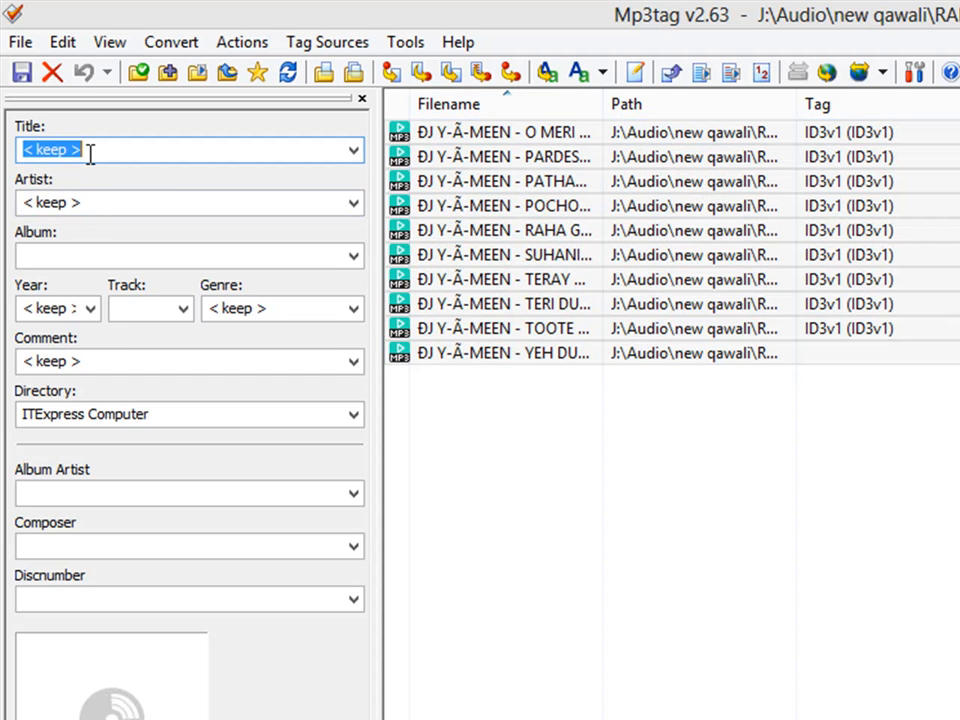
key("ctrl+v")
left_click(88, 197)
key("ctrl+v")
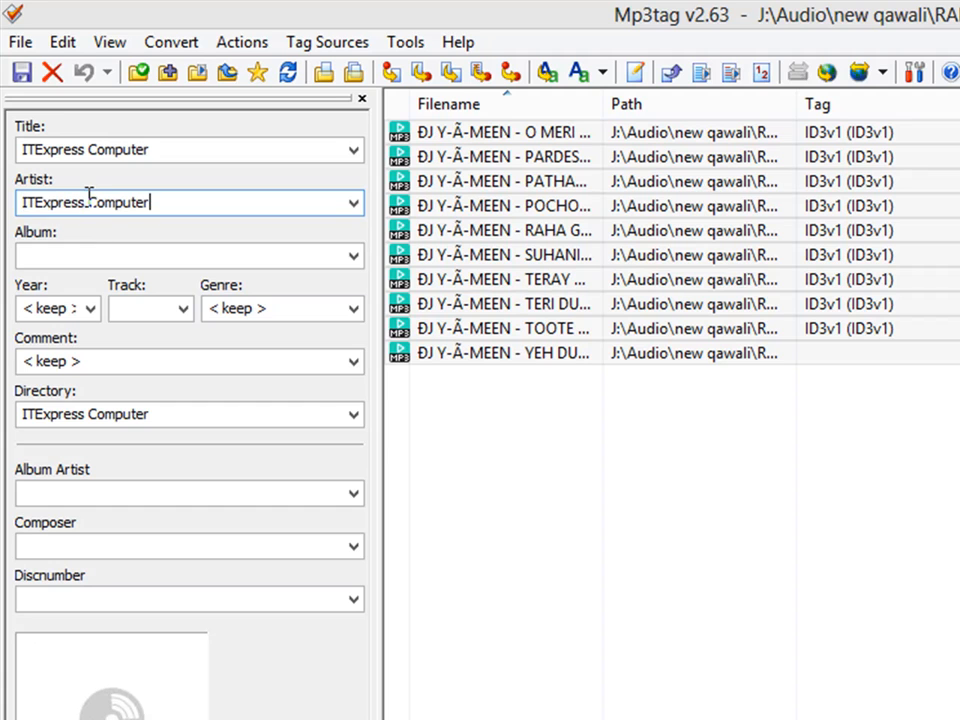
left_click(86, 257)
key("ctrl+v")
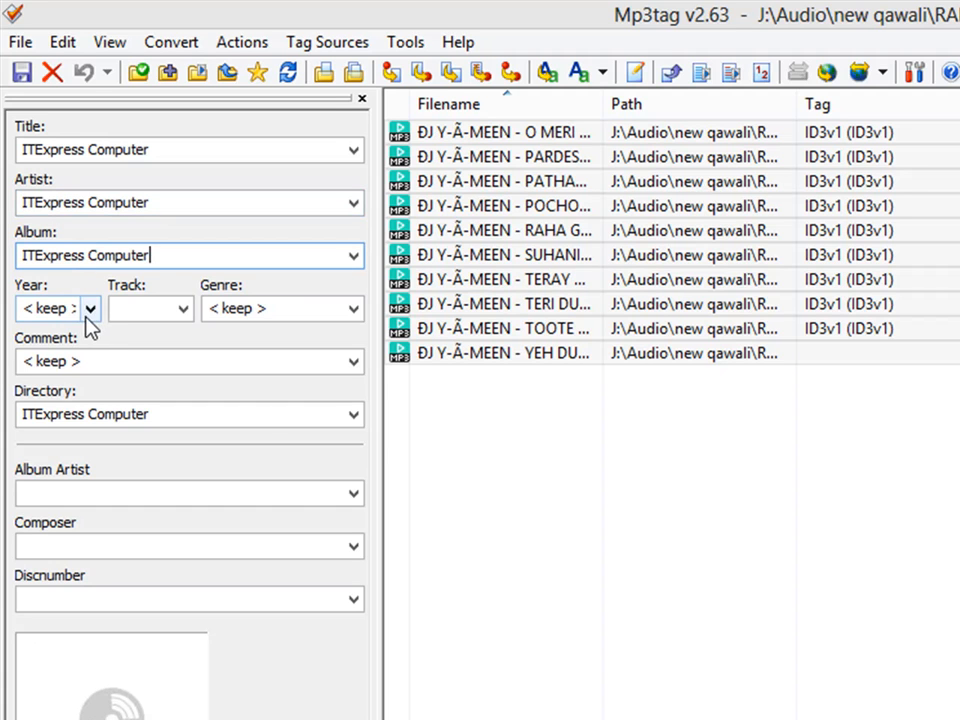
Set the Year tag of the selected files to 2016 and the Comment tag to "ITExpress Computer".
left_click(88, 307)
left_click(89, 307)
left_click(36, 365)
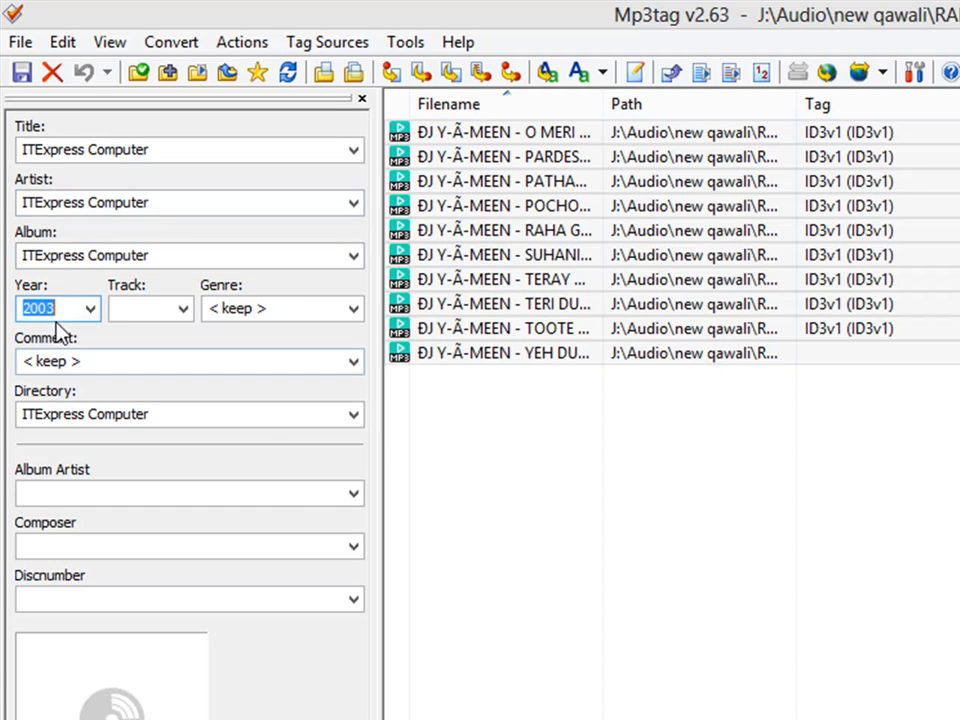
left_click(60, 307)
left_click(88, 363)
type("ITExpress Computer")
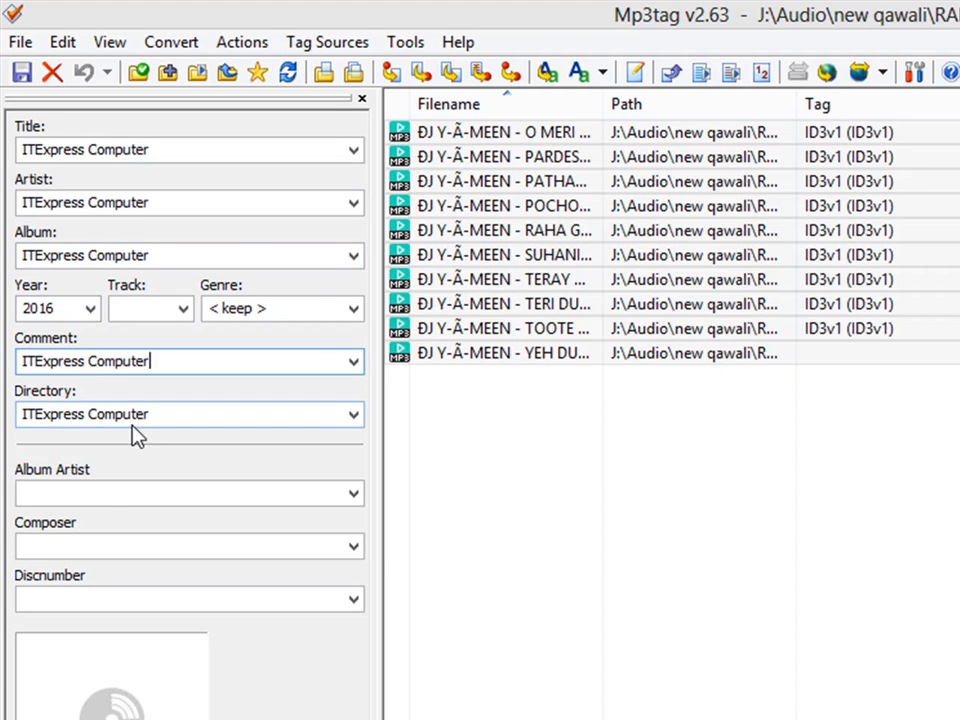
Fill the Album Artist, Composer and Discnumber tags of the reselected files with "ITExpress Computer".
left_click(98, 490)
type("ITExpress Computer")
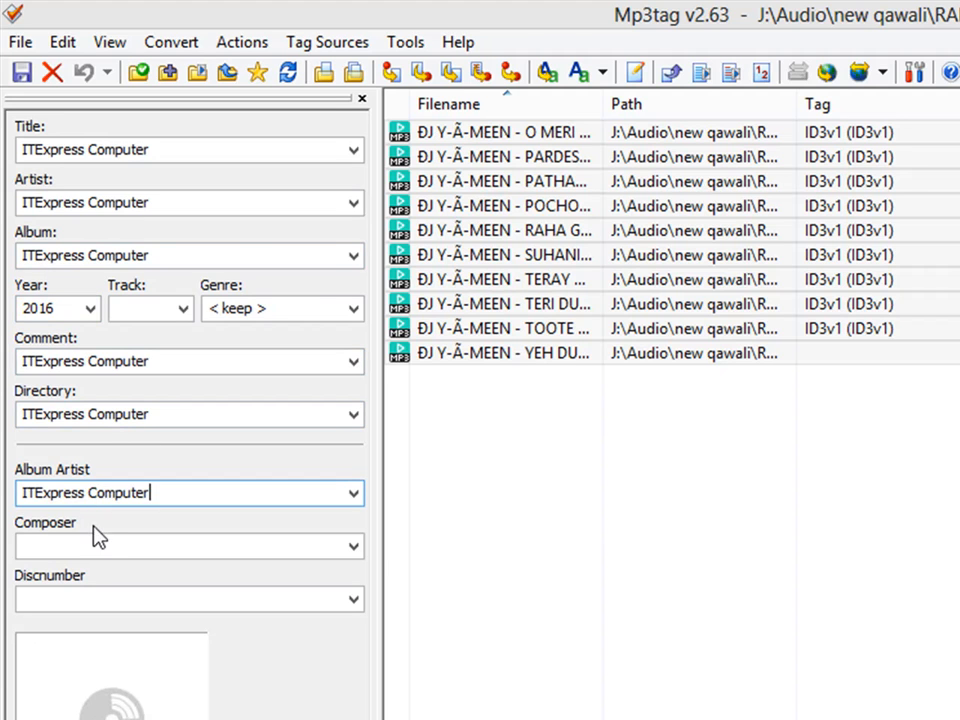
left_click(91, 544)
type("ITExpress Computer")
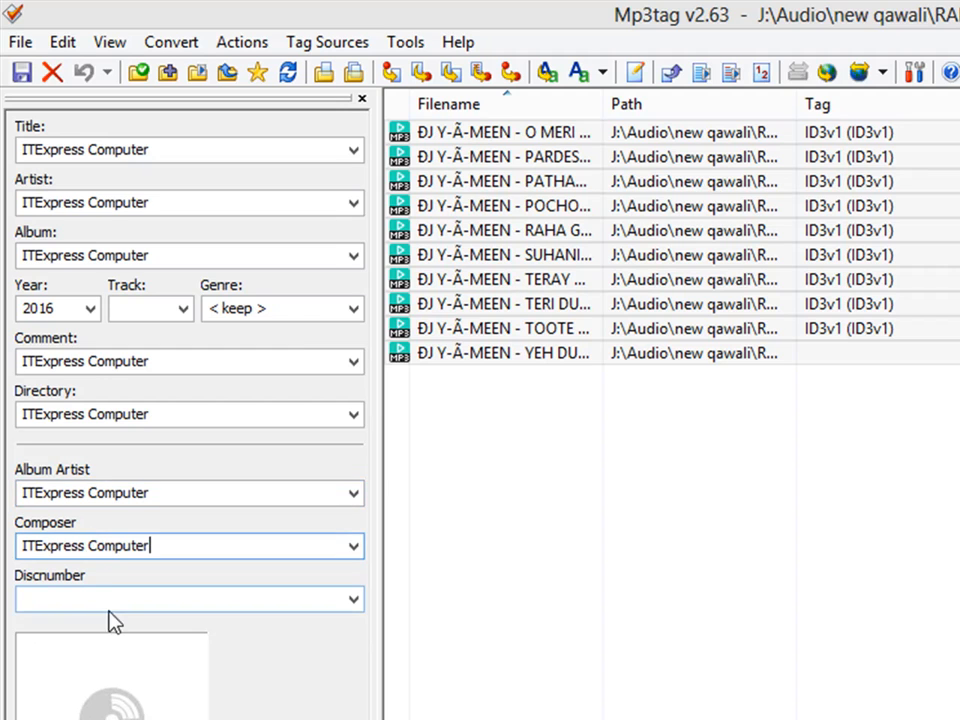
type("ITExpress Computer")
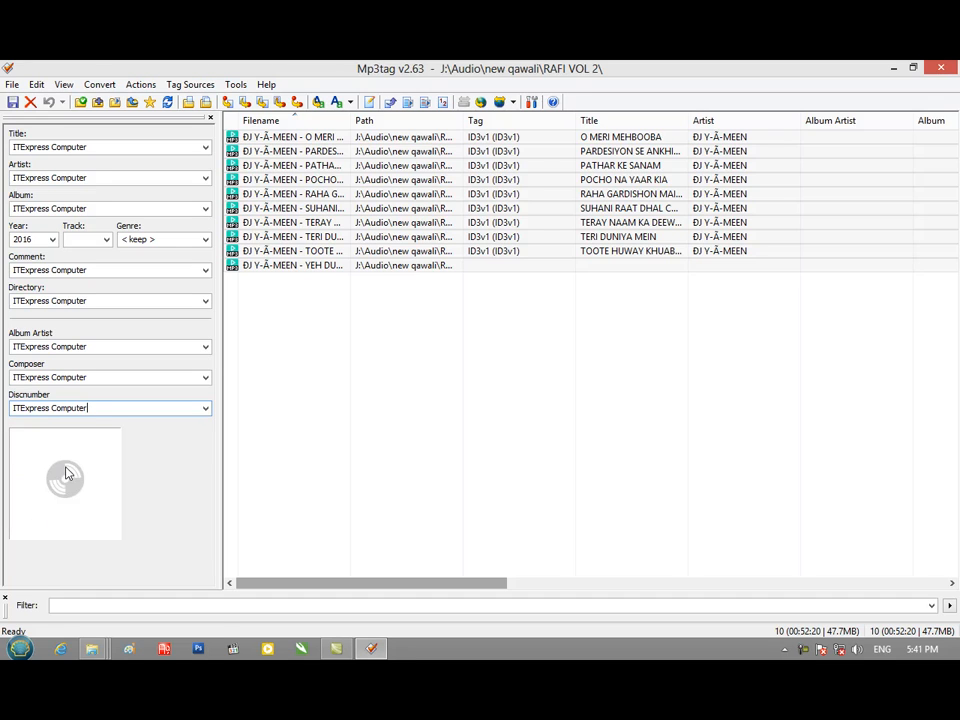
Minimize Mp3tag and browse in File Explorer to the Flex Design folder inside Wallpaper on Local Disk (I:).
right_click(66, 474)
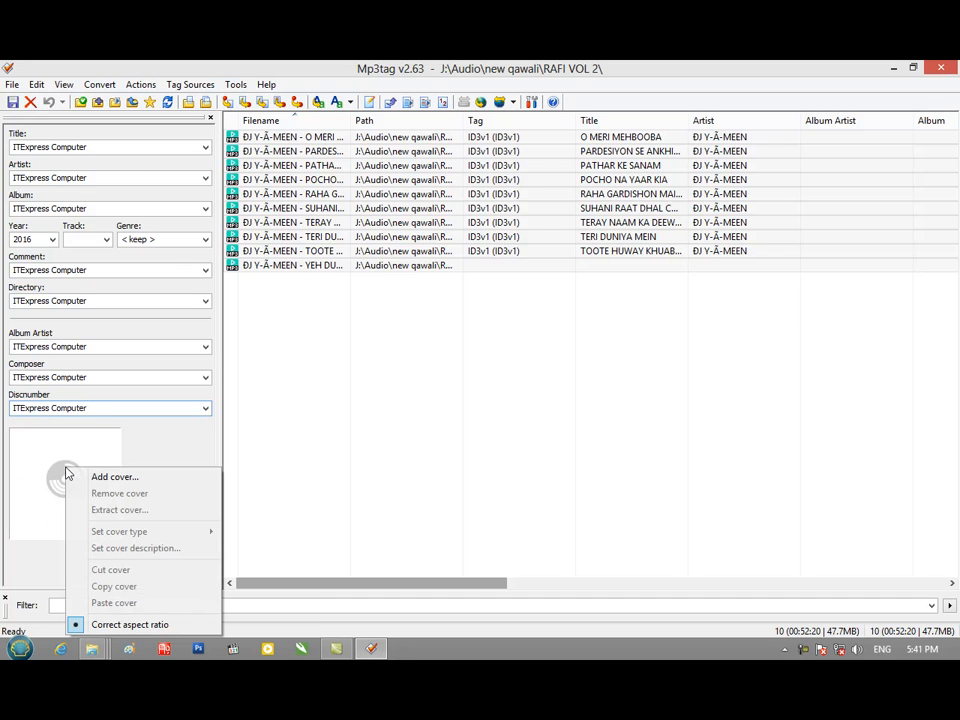
left_click(893, 69)
left_click(893, 69)
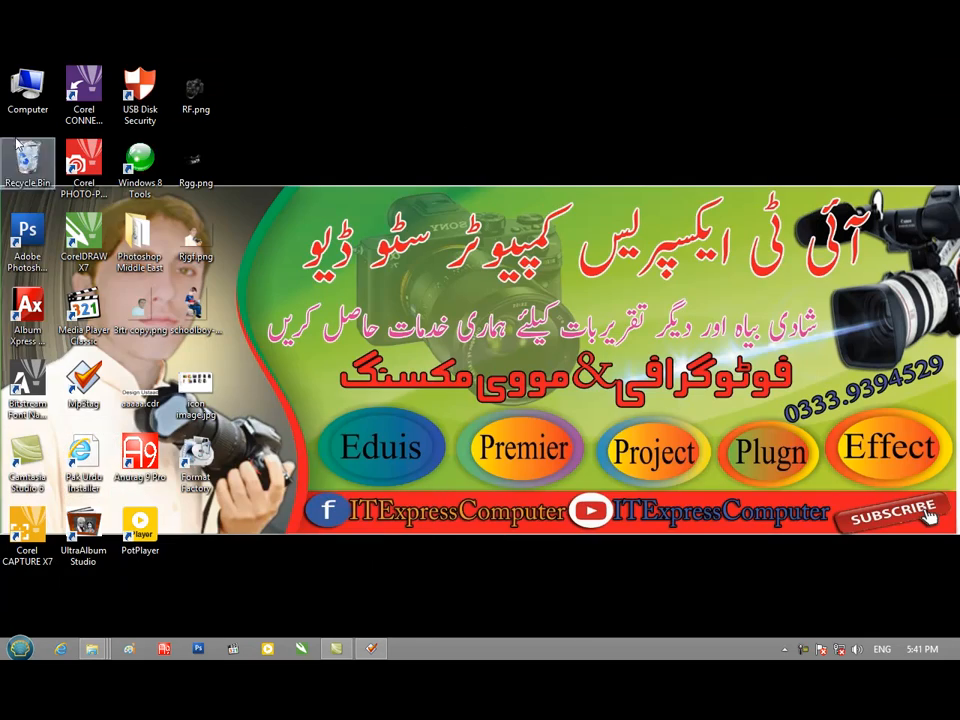
double_click(17, 87)
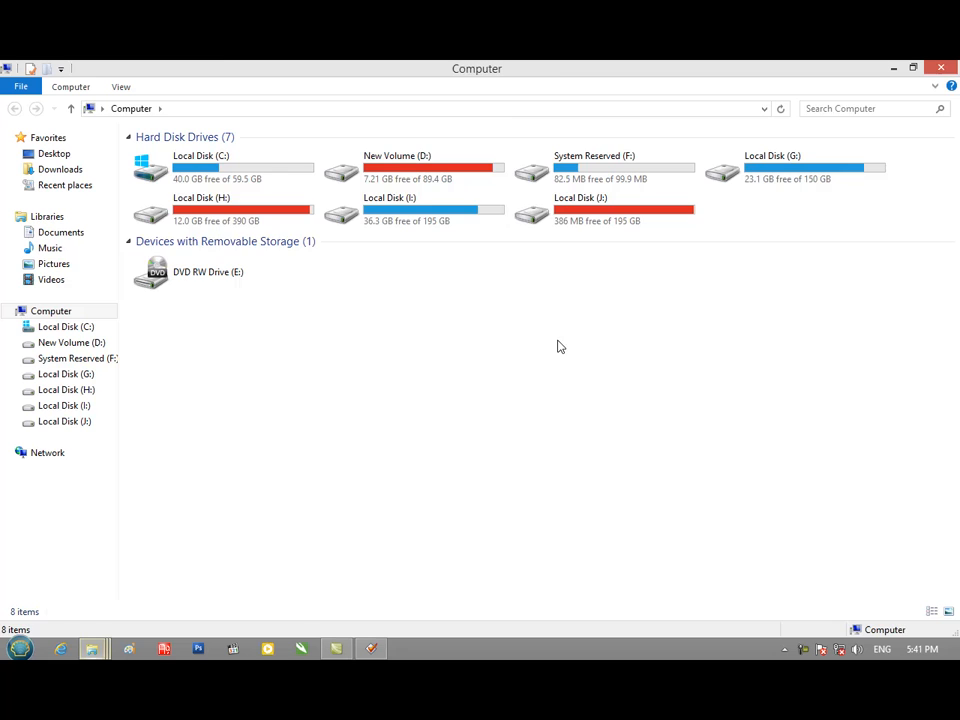
double_click(411, 210)
double_click(745, 366)
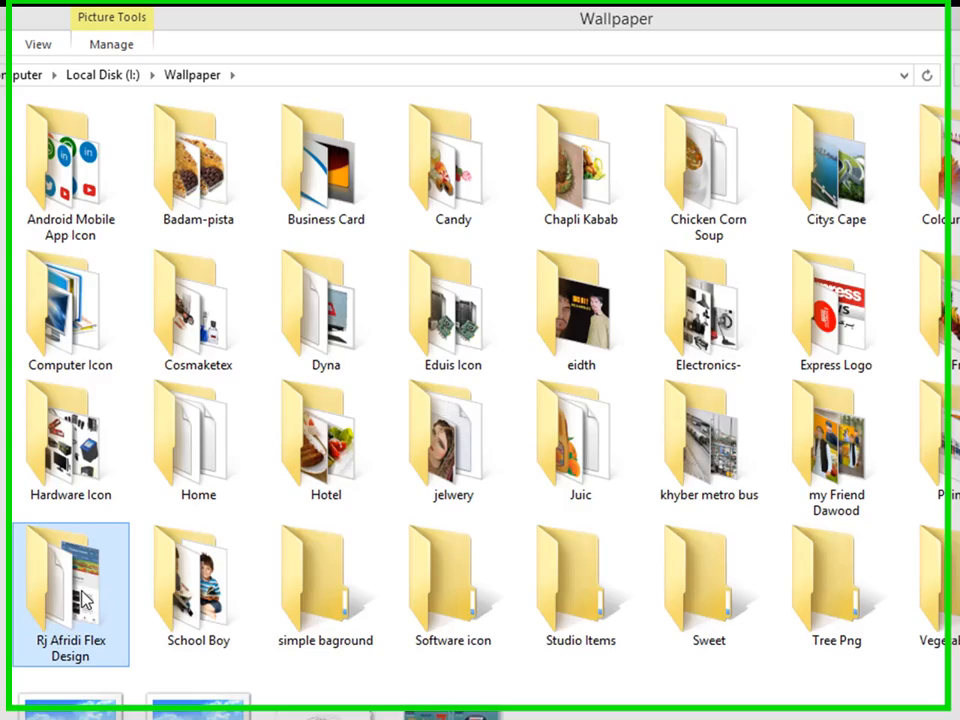
double_click(176, 478)
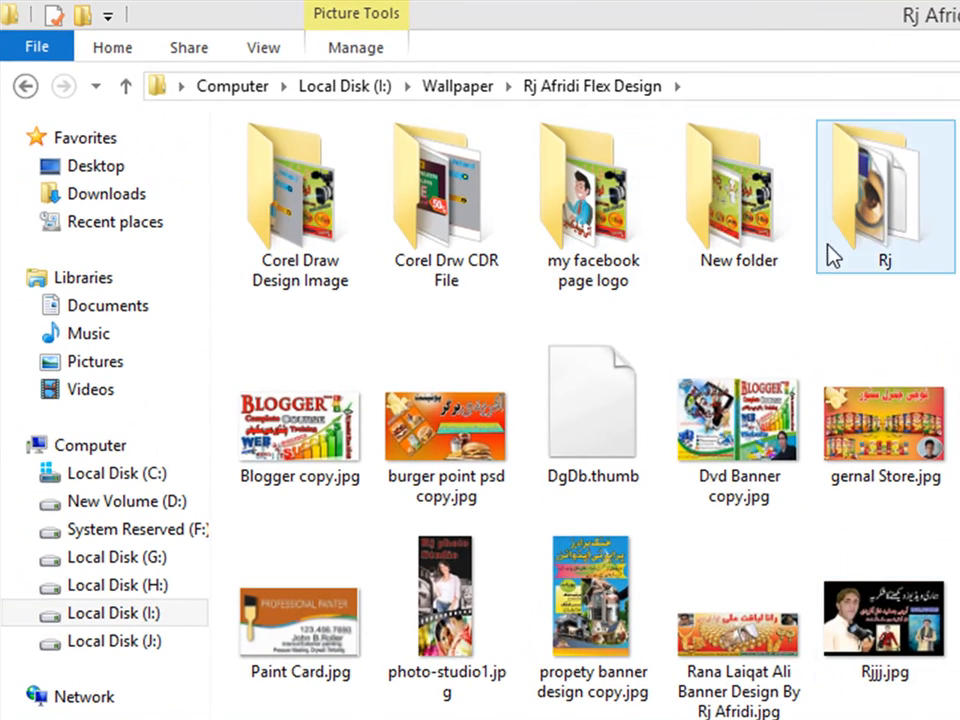
Open the Corel Draw Design Image folder and preview the image "ITExpress Computer Sutdio 007..jpg".
double_click(703, 244)
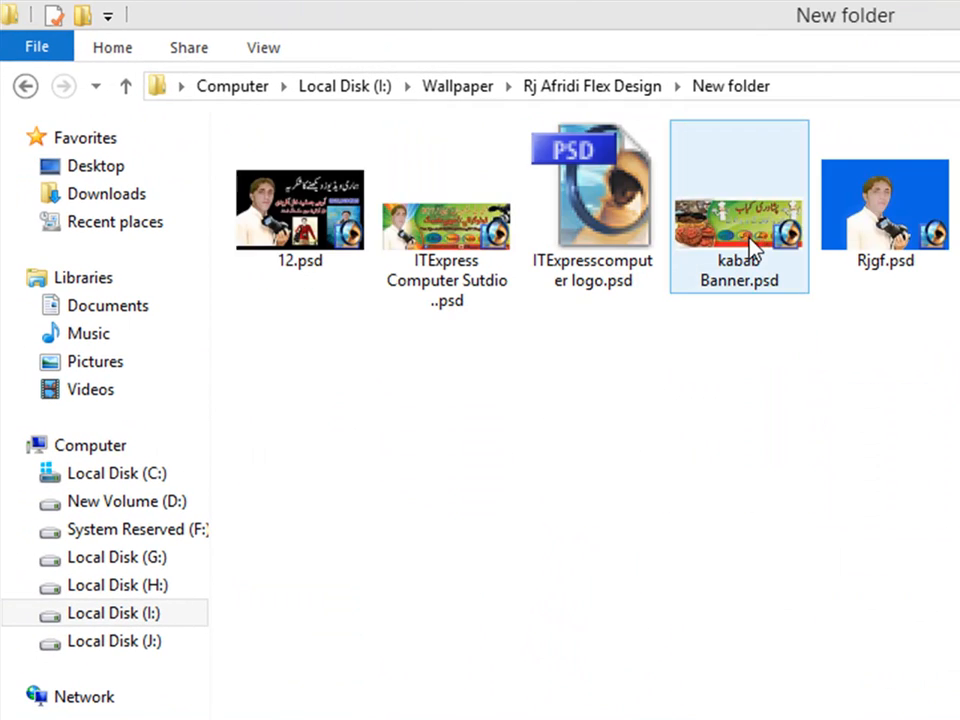
left_click(25, 86)
left_click(333, 248)
double_click(333, 248)
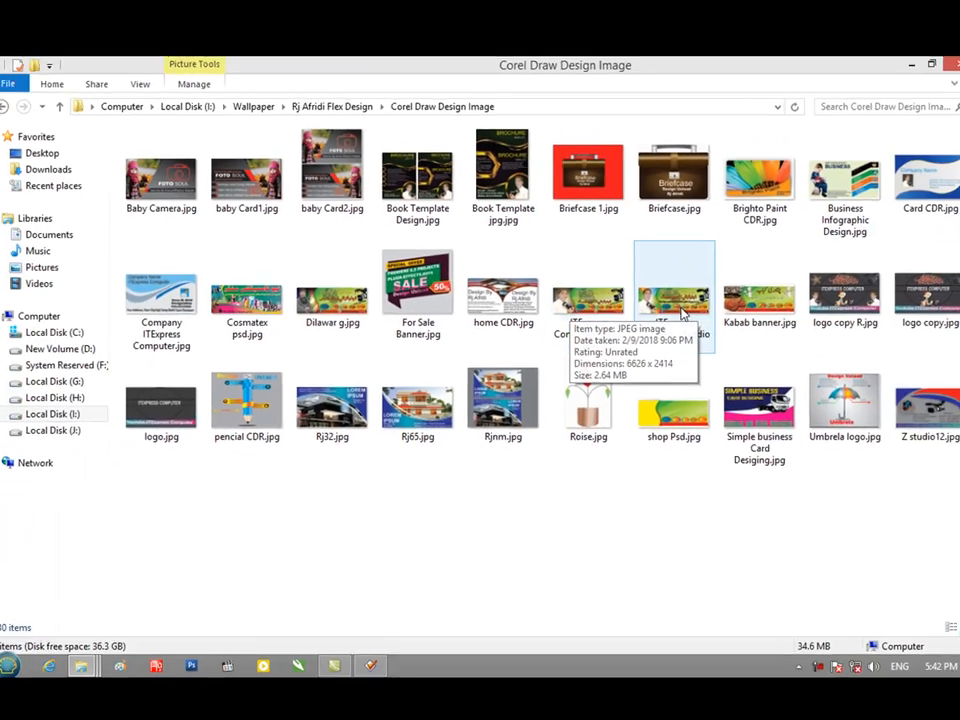
double_click(683, 314)
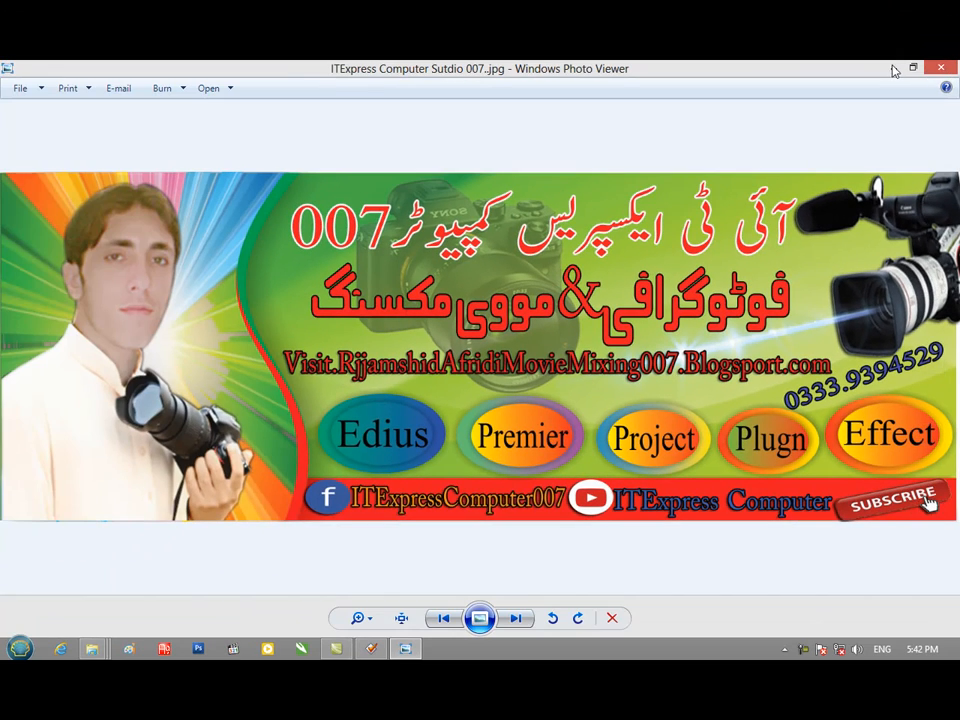
left_click(432, 612)
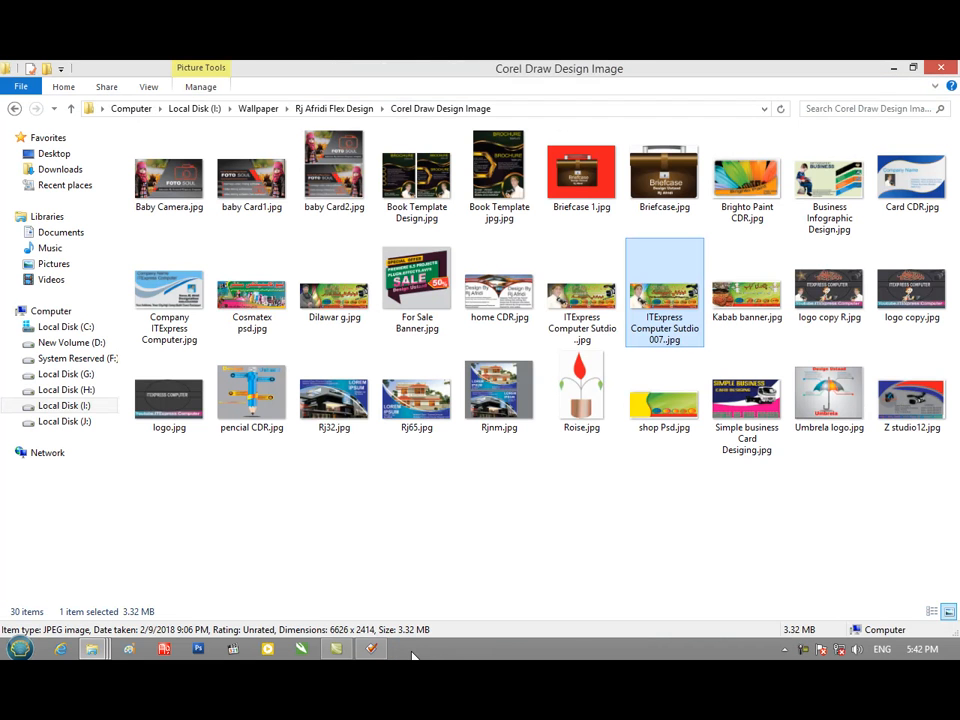
Copy "ITExpress Computer Sutdio 007..jpg" to the desktop and close the folder window.
right_click(674, 292)
left_click(716, 553)
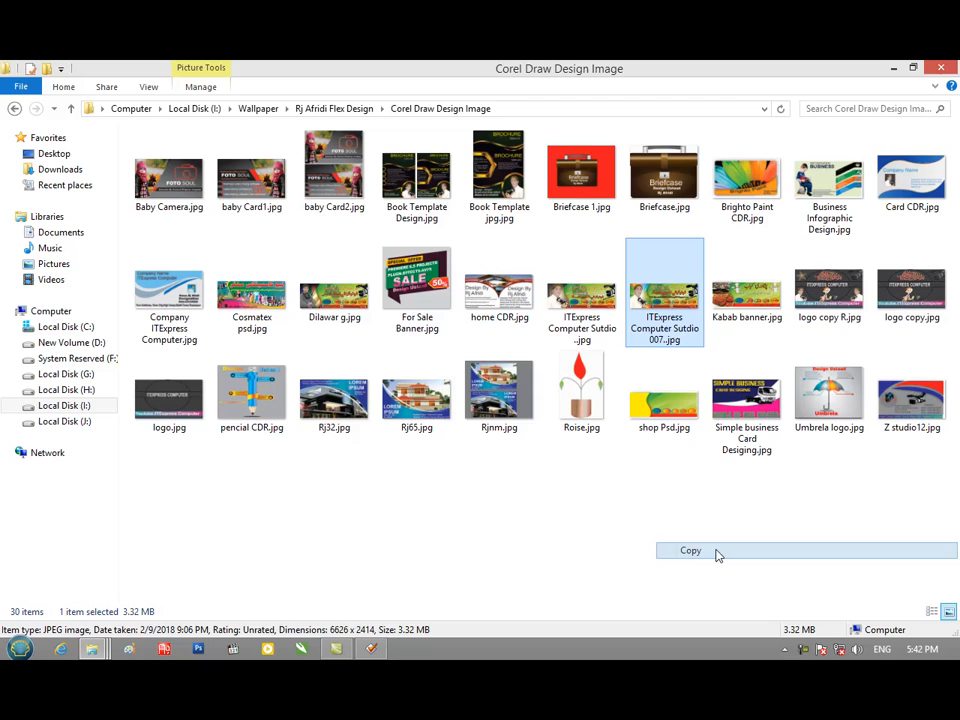
left_click(940, 67)
right_click(540, 290)
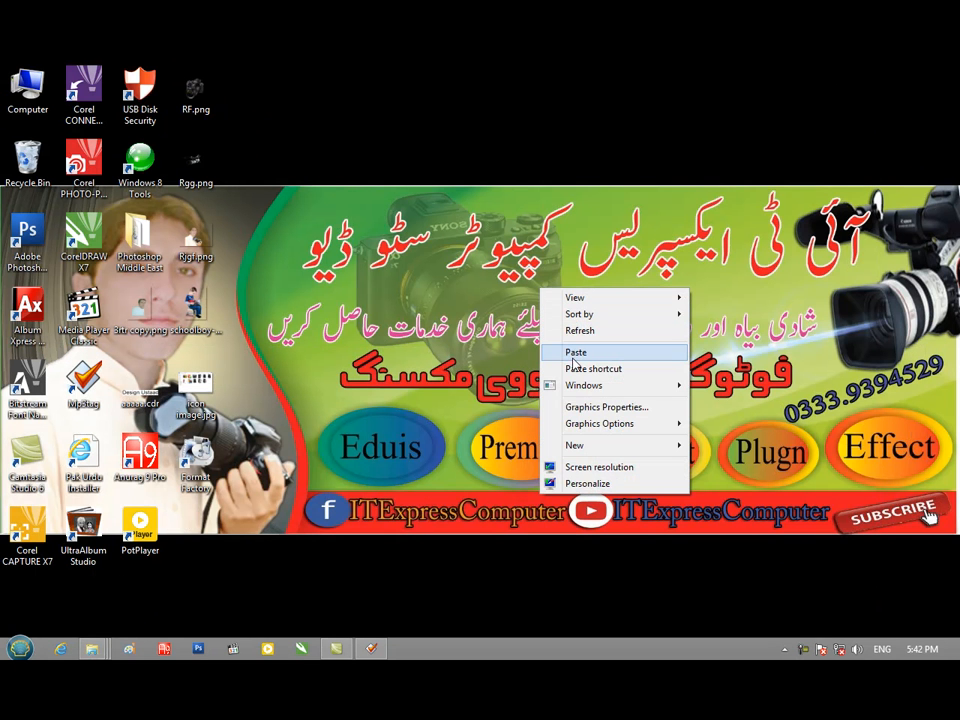
left_click(572, 358)
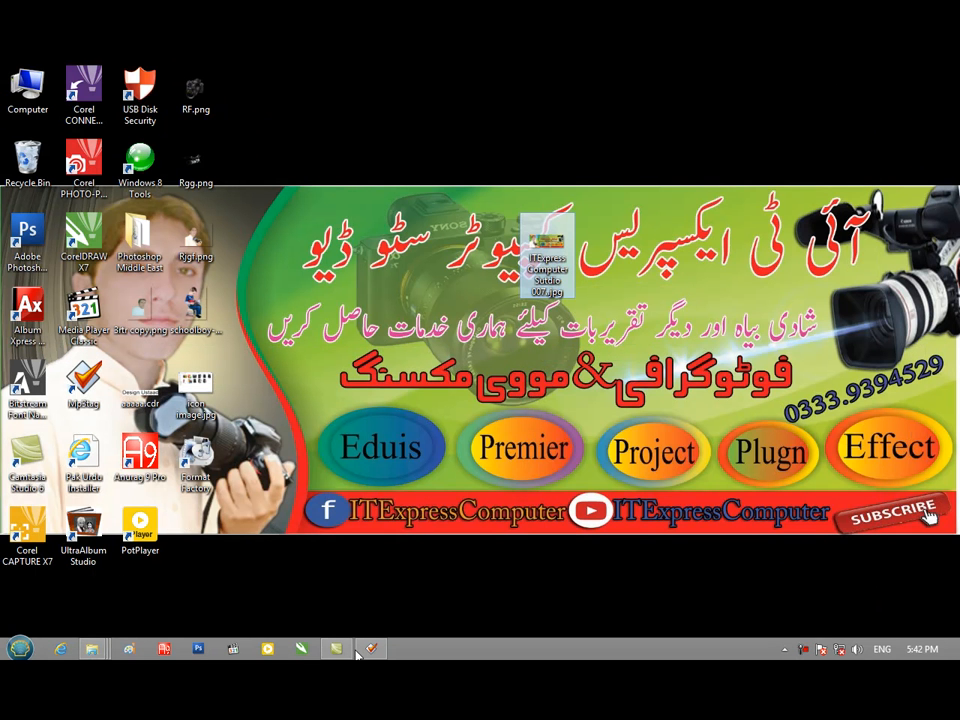
Return to Mp3tag and add "ITExpress Computer Sutdio 007..jpg" from the Desktop as the cover of the selected files.
left_click(368, 648)
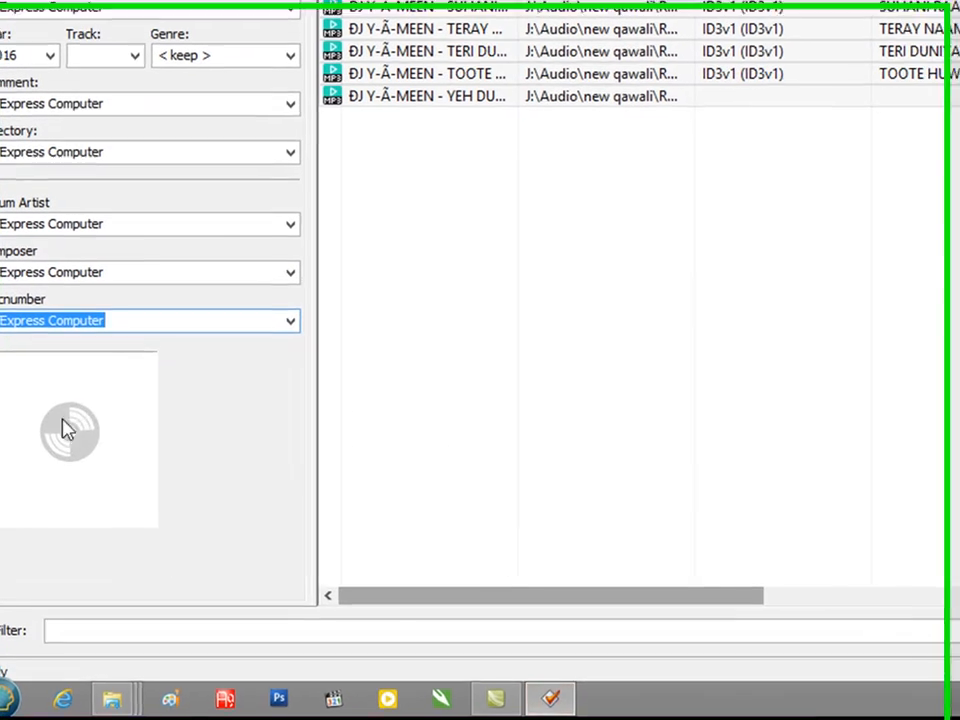
right_click(78, 392)
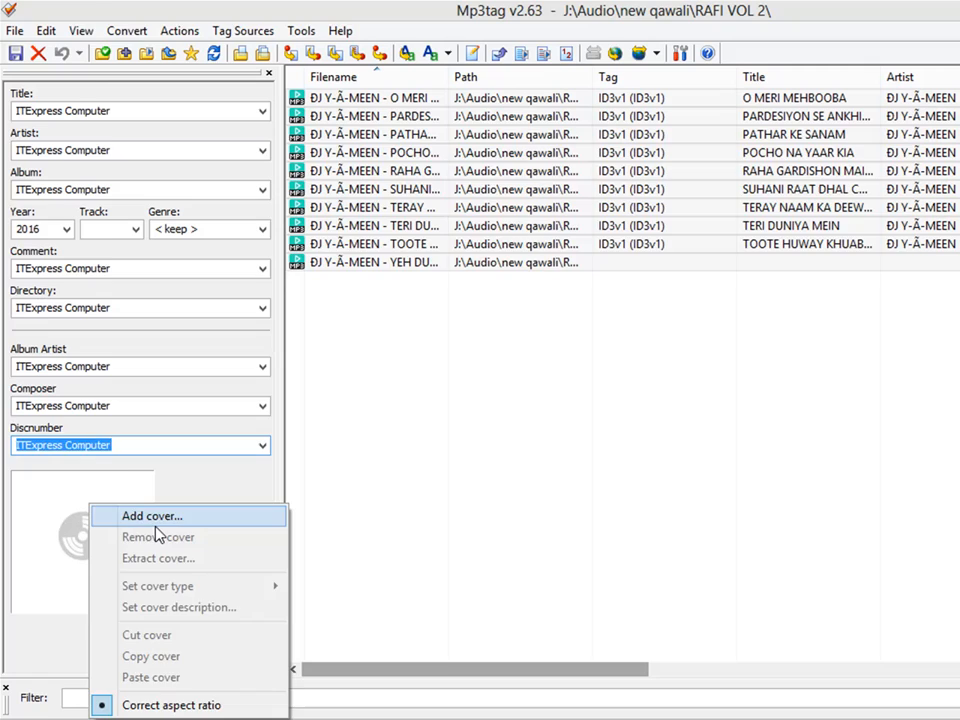
left_click(157, 408)
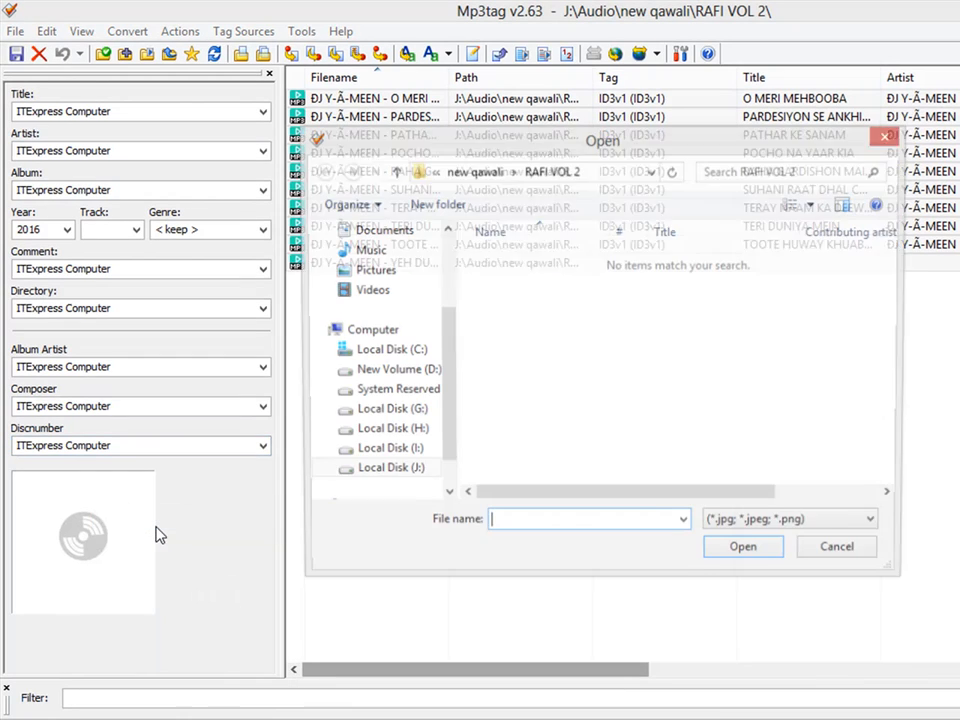
left_click_drag(448, 456, 452, 320)
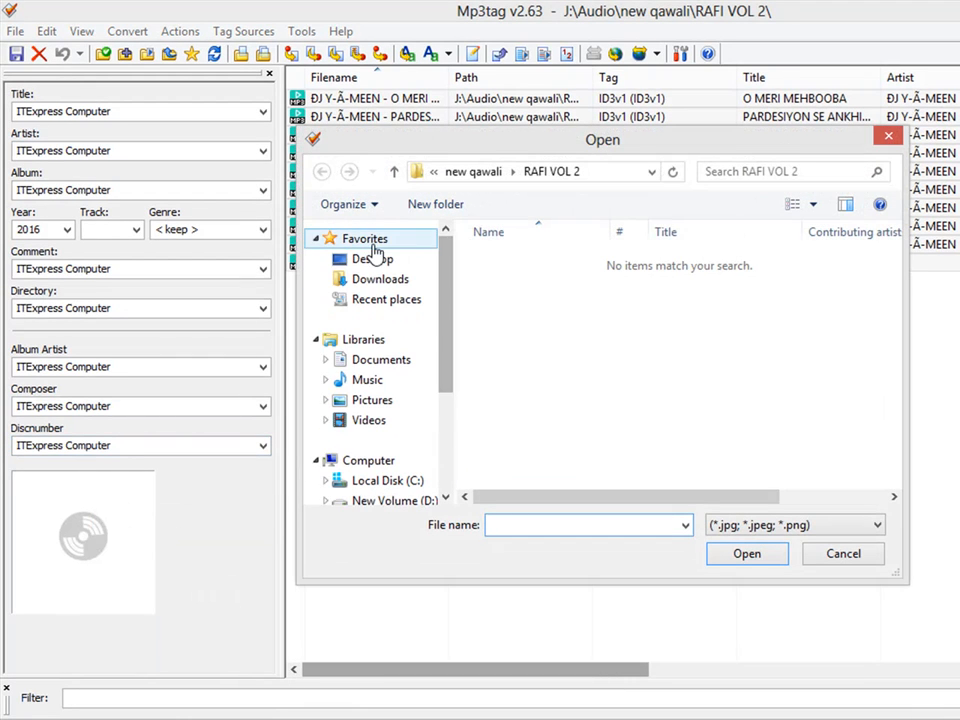
left_click(373, 260)
left_click_drag(896, 312, 900, 458)
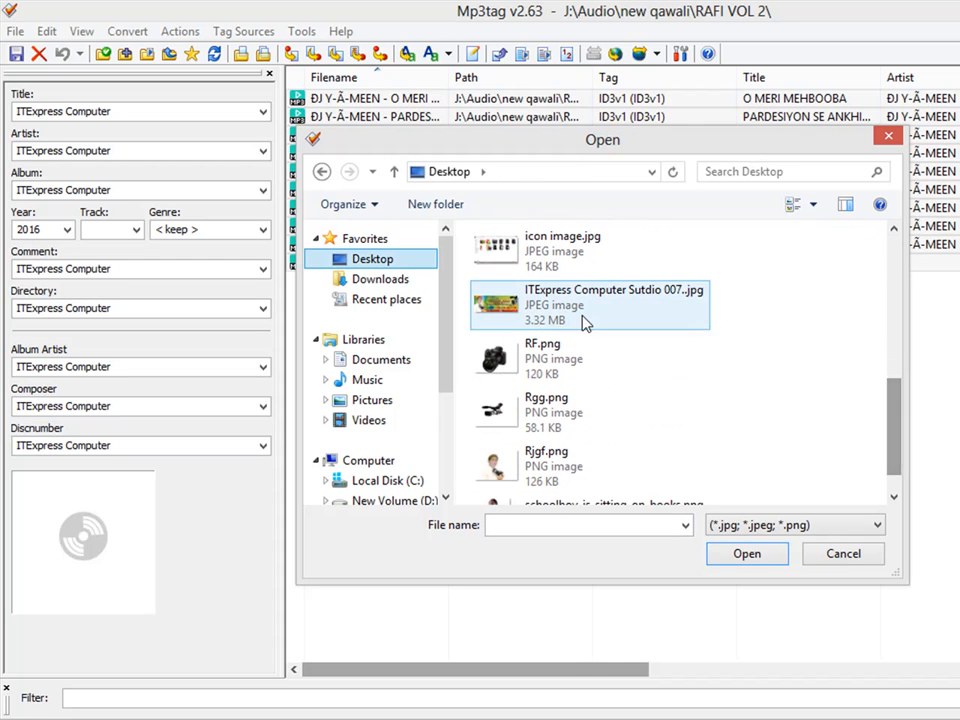
double_click(579, 311)
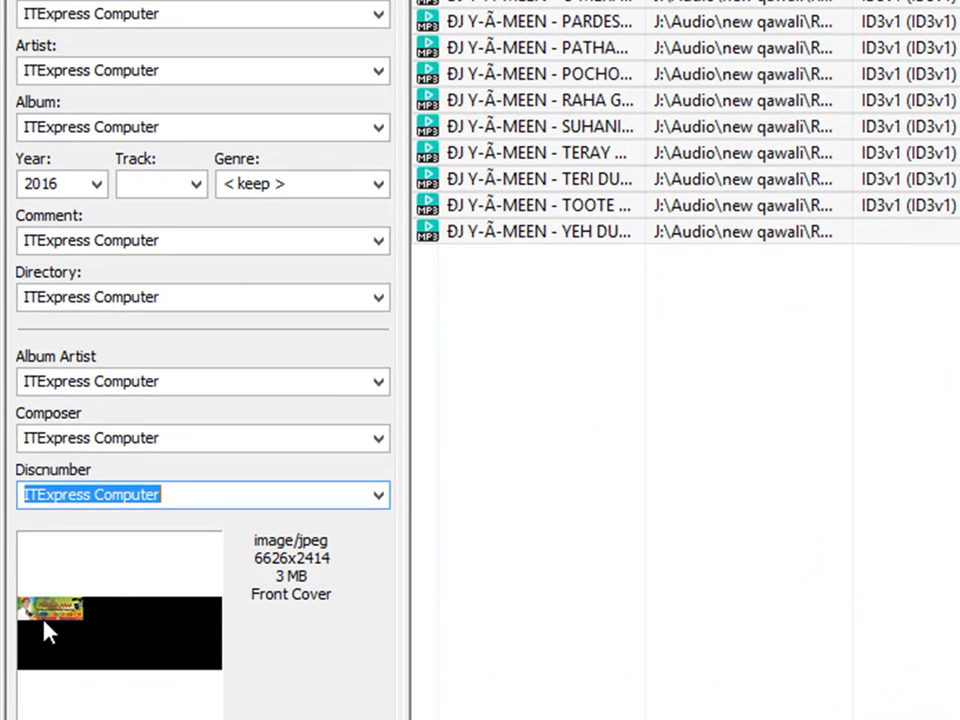
Add Rjgf.png from the Desktop as another cover of the selected files and save their tags.
right_click(180, 578)
left_click(258, 586)
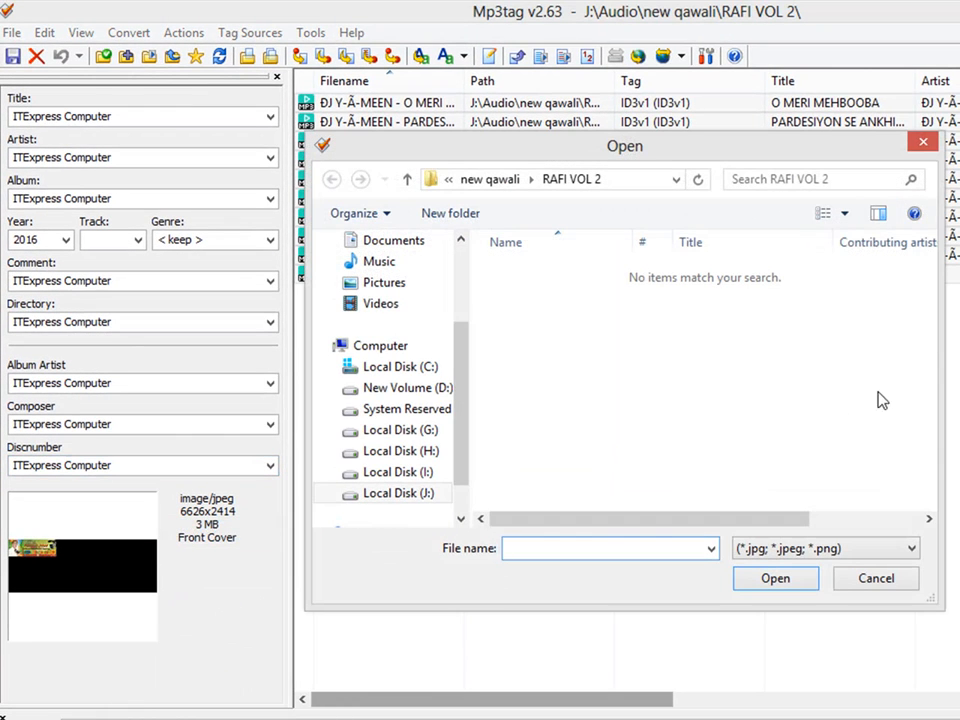
left_click_drag(466, 364, 459, 272)
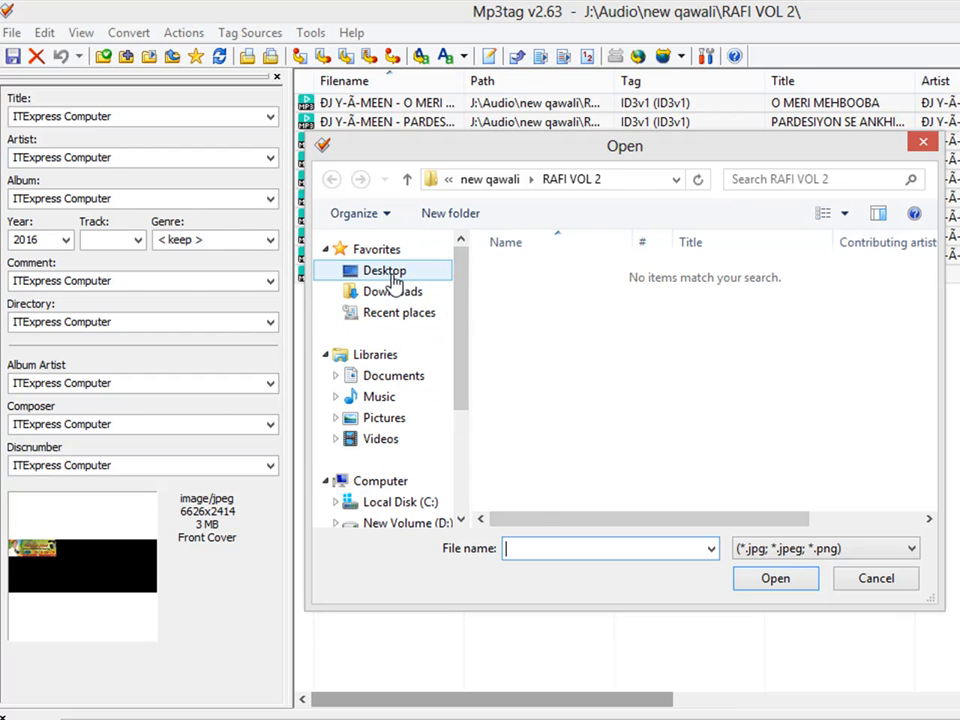
left_click(390, 271)
left_click_drag(932, 285, 922, 448)
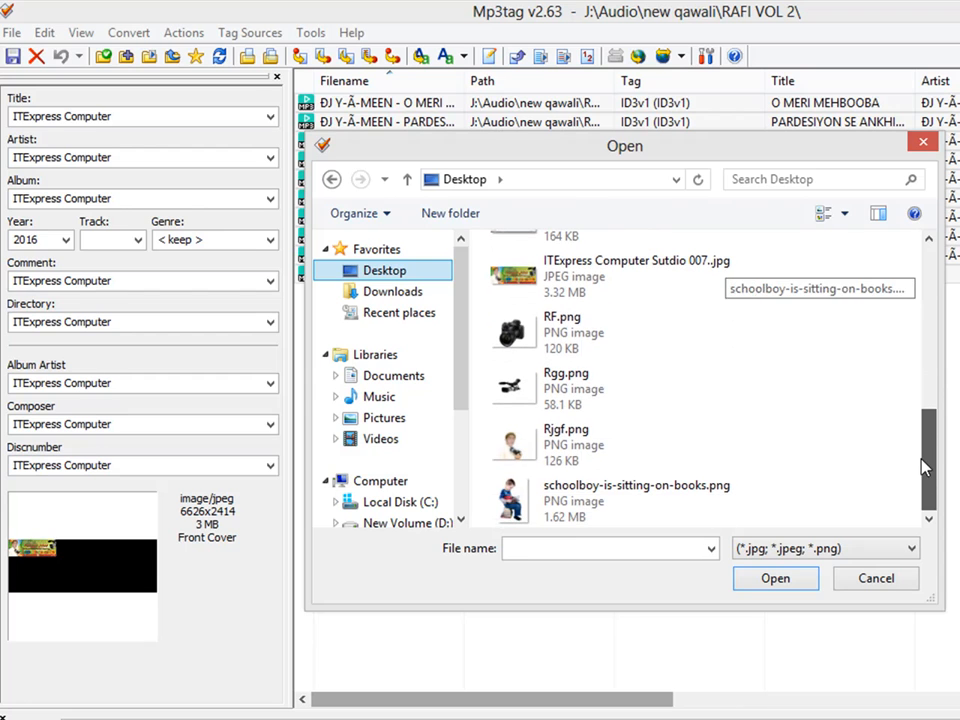
double_click(514, 444)
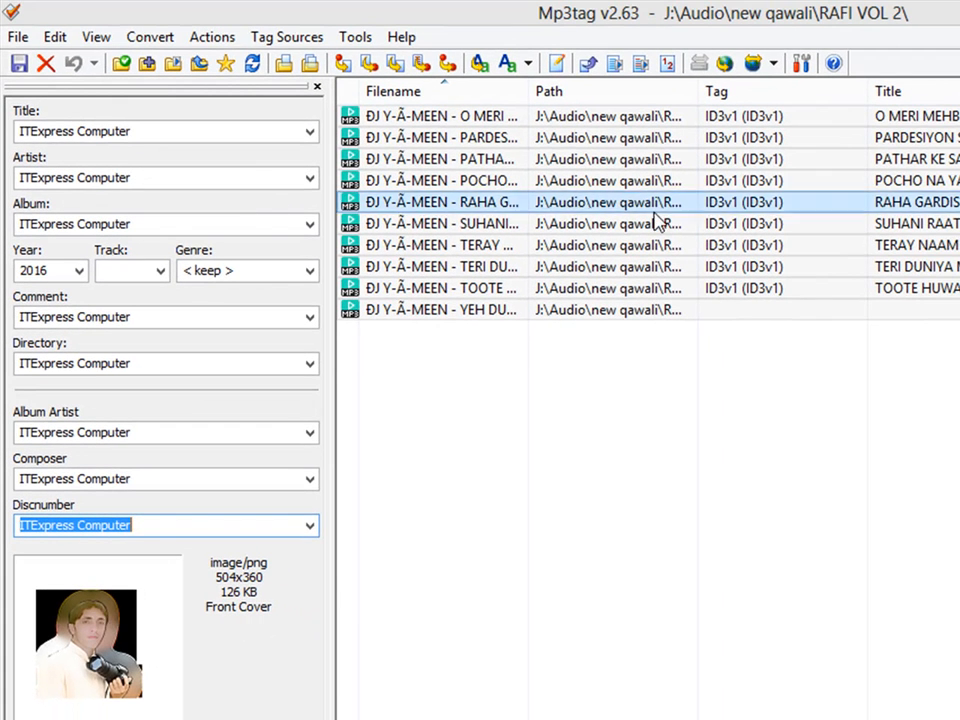
left_click(19, 63)
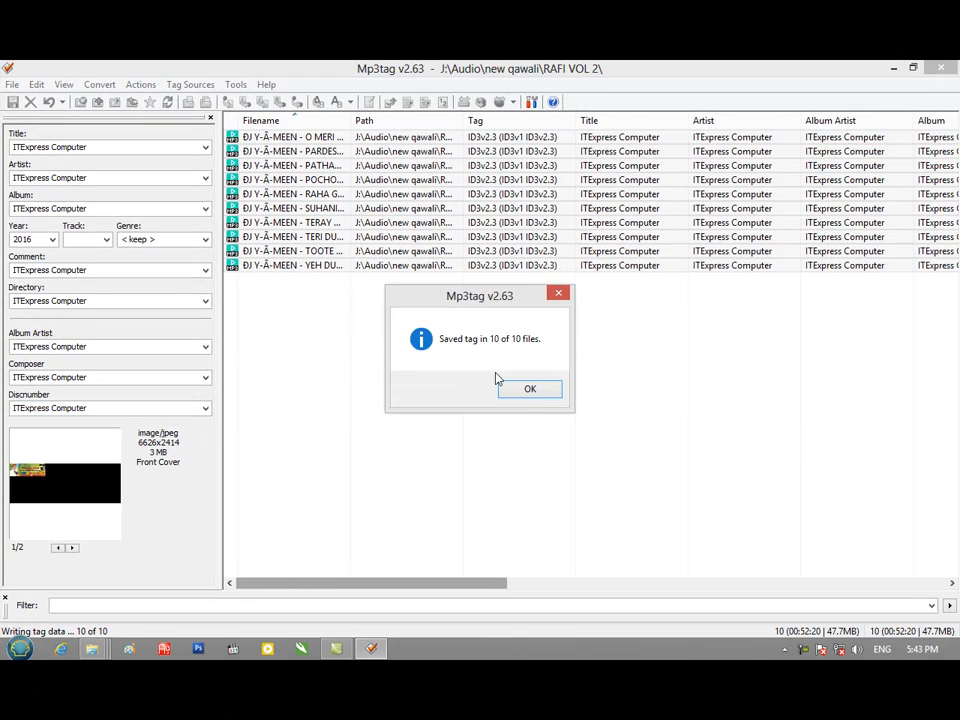
left_click(531, 392)
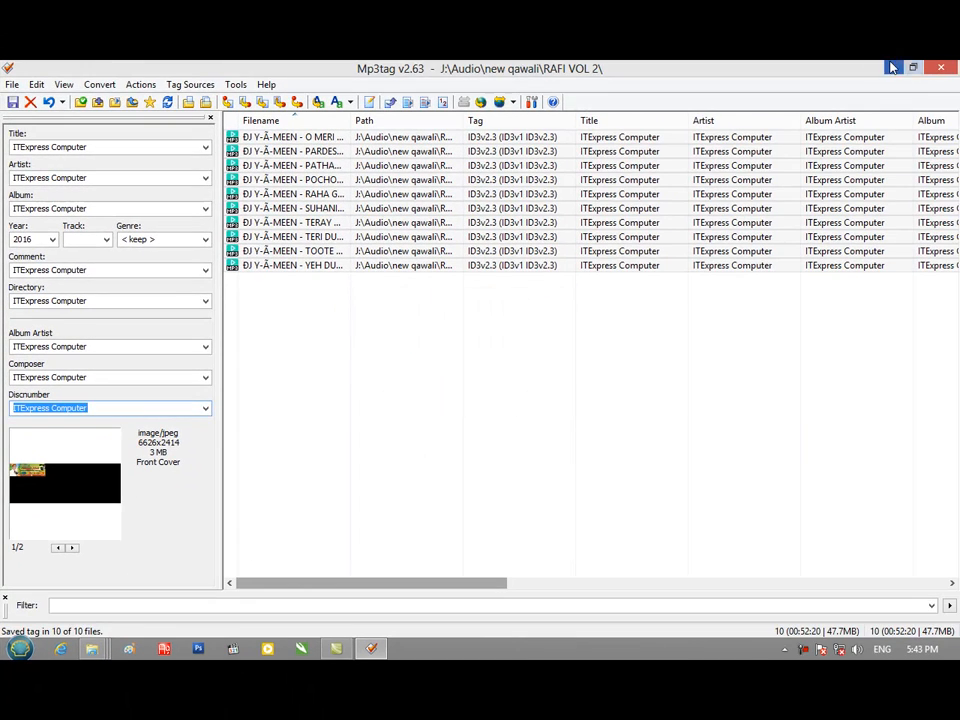
Minimize Mp3tag and bring up the RAFI VOL 2 folder window to check the MP3 files' thumbnails.
left_click(893, 68)
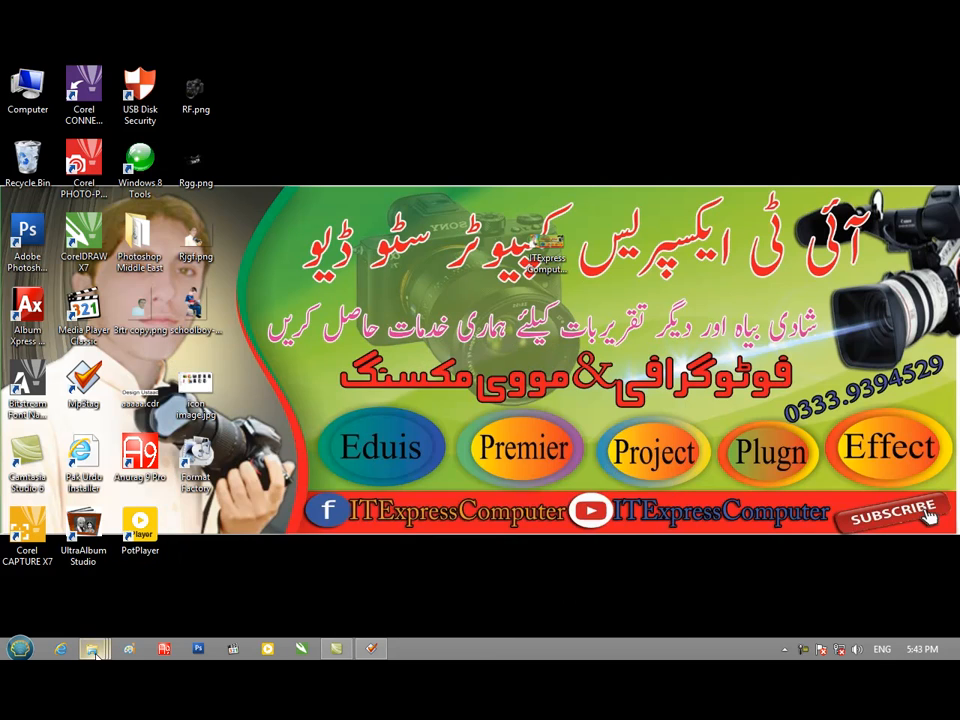
mouse_move(95, 652)
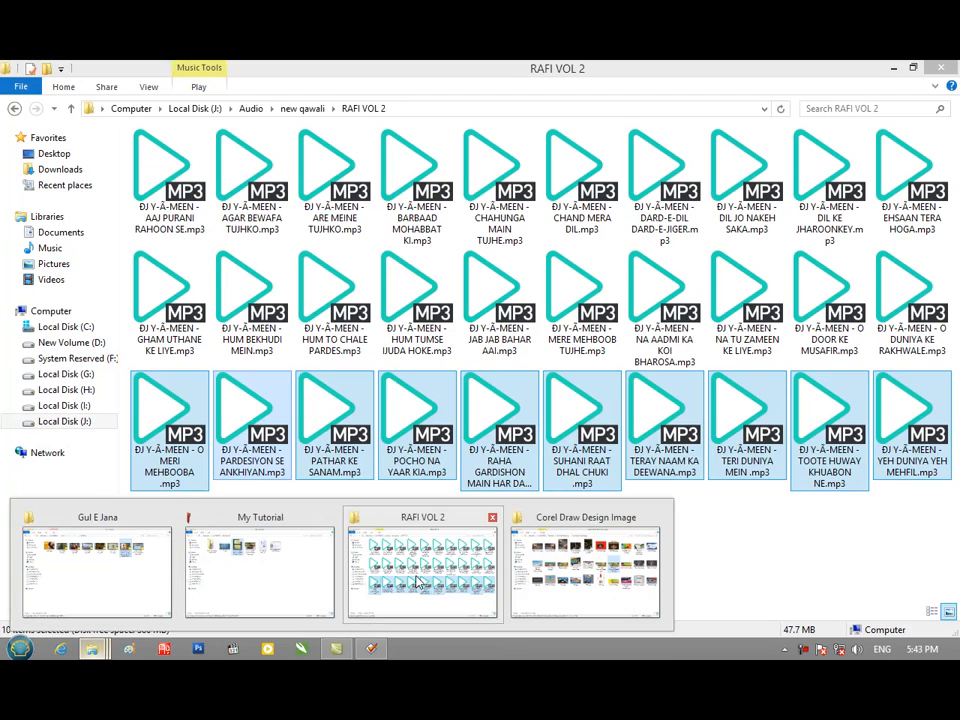
left_click(418, 583)
right_click(406, 566)
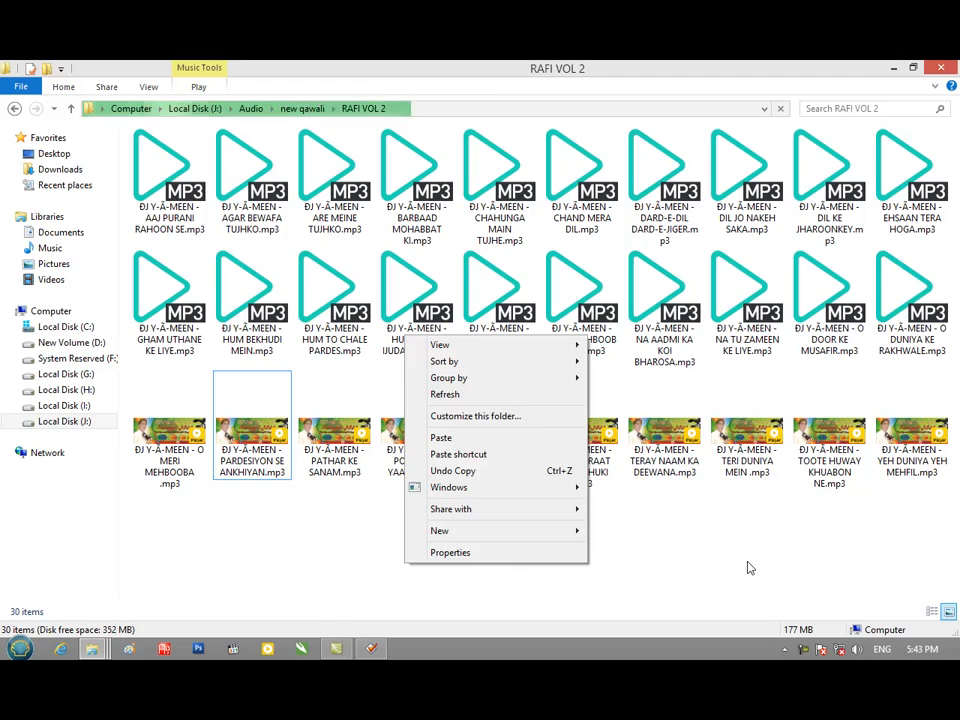
left_click(750, 568)
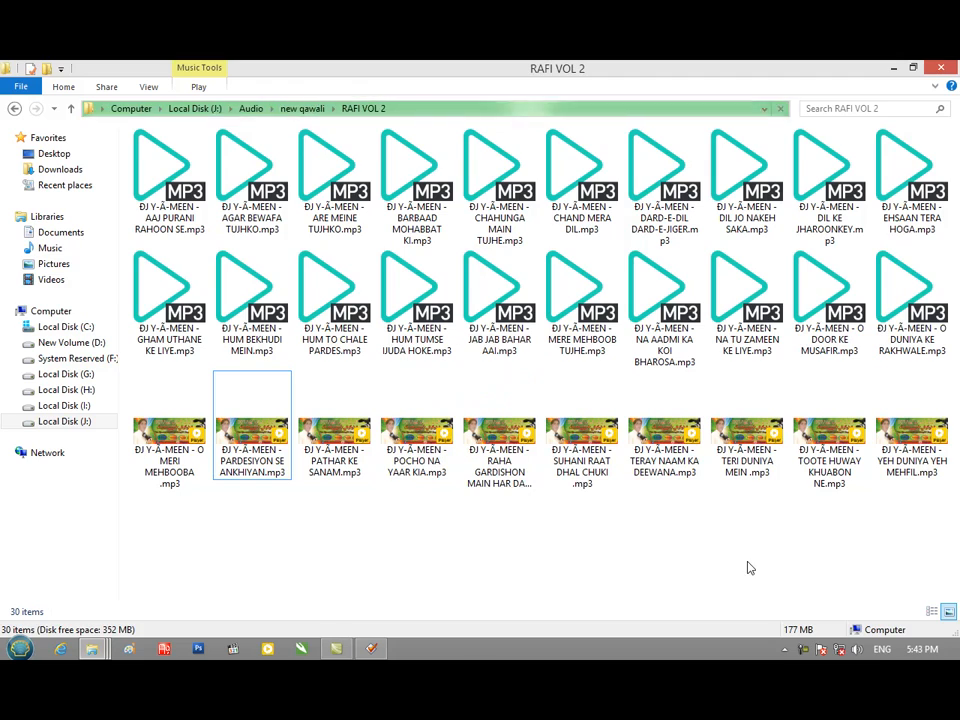
Play the POCHO NA YAAR KIA MP3 in PotPlayer at zero volume, enlarge the player to inspect the cover, and close it.
double_click(419, 467)
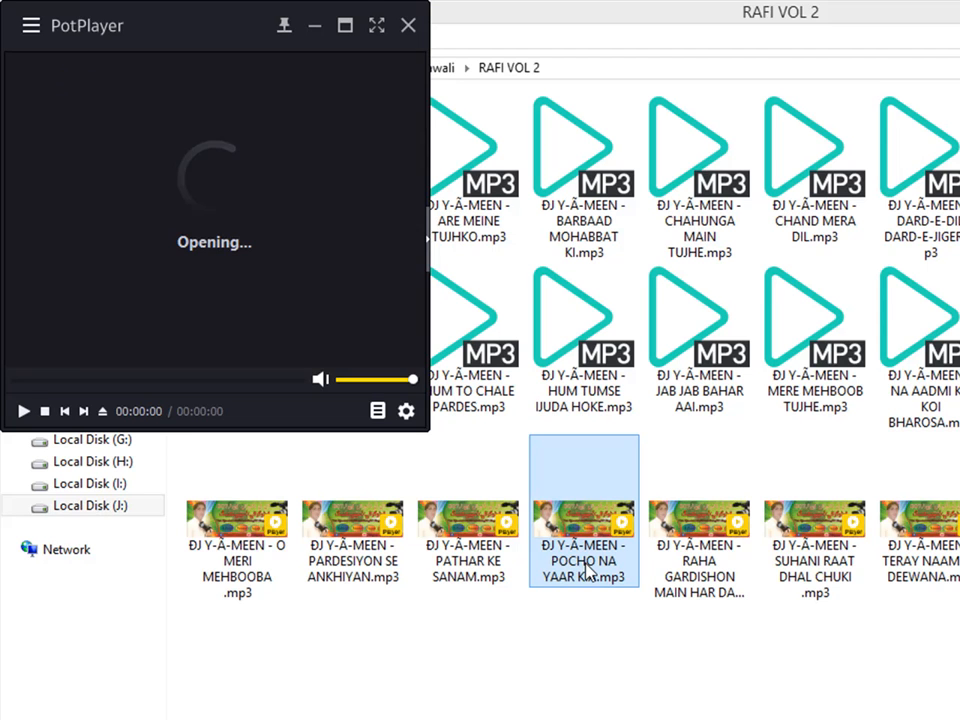
scroll(586, 567, "down", 18)
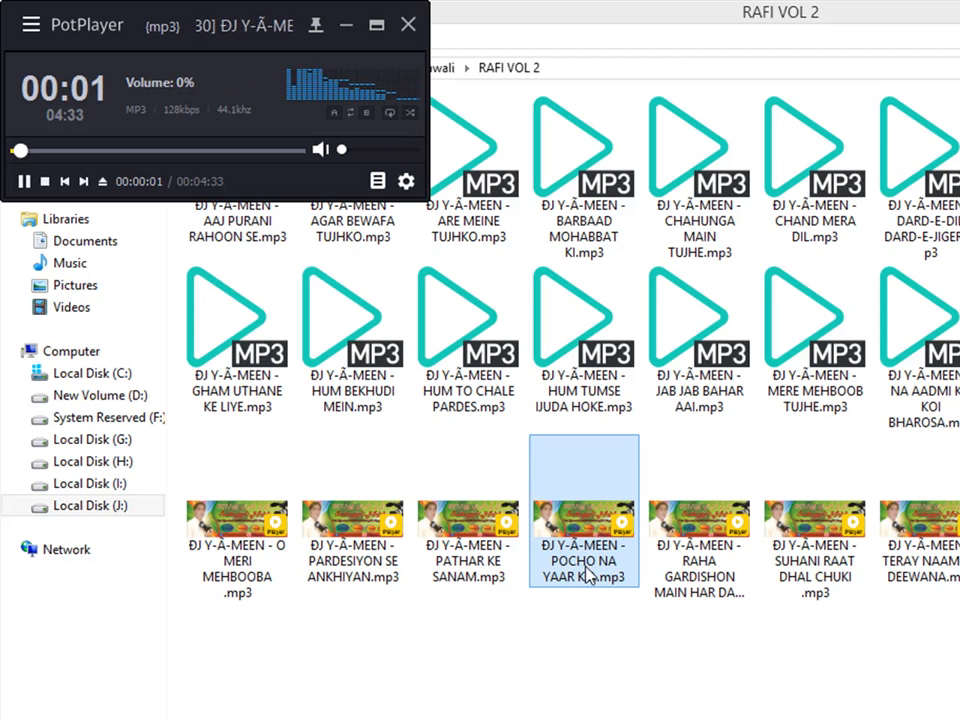
scroll(586, 567, "down", 2)
left_click_drag(421, 193, 818, 691)
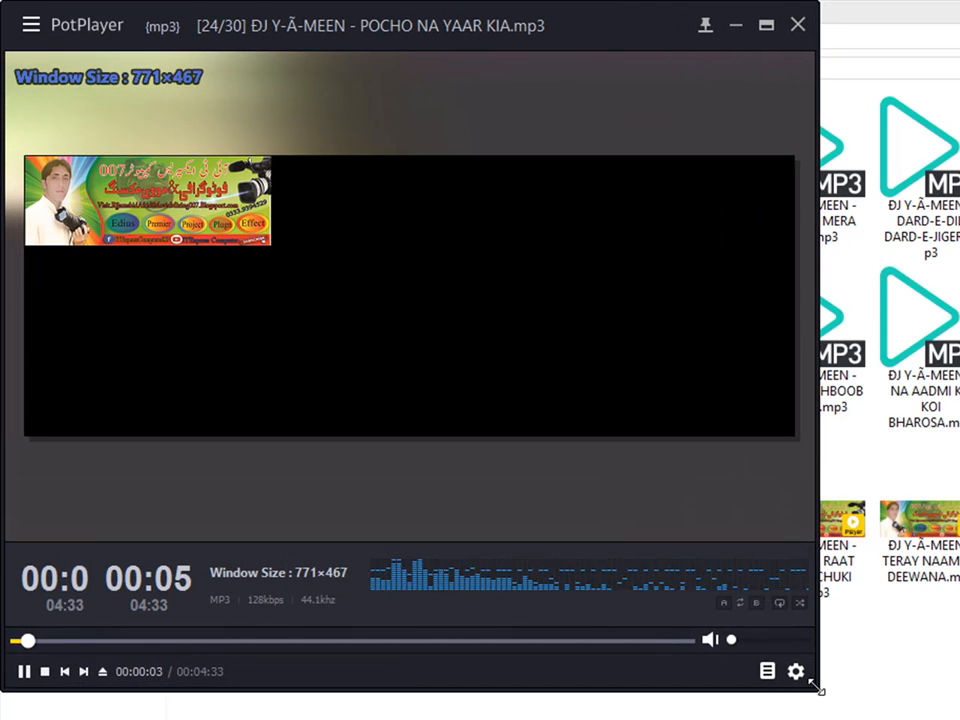
left_click(195, 214)
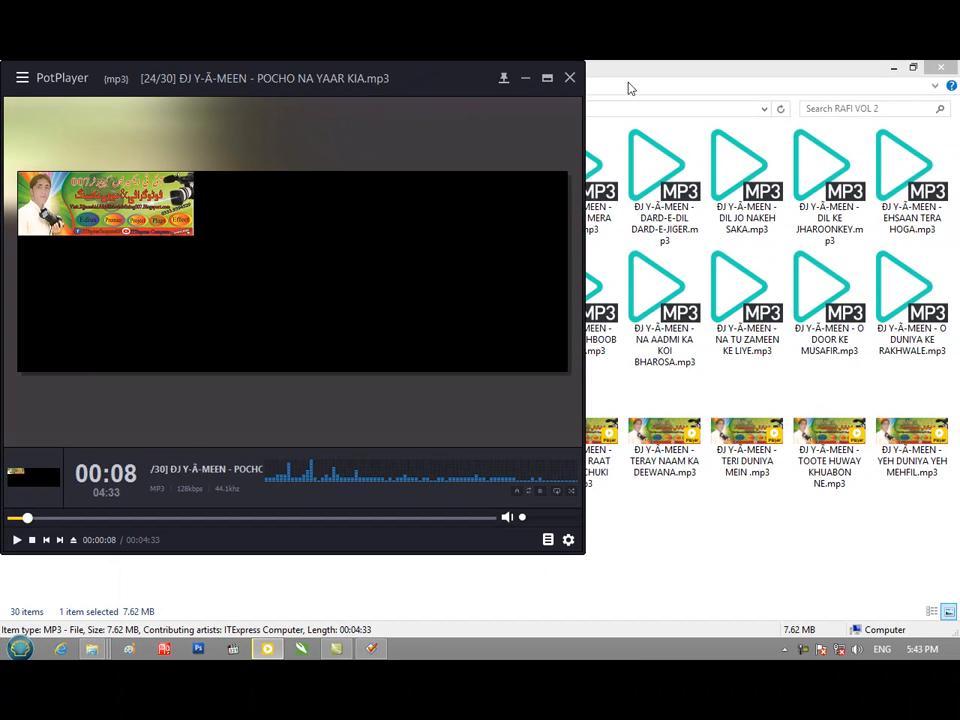
left_click(569, 78)
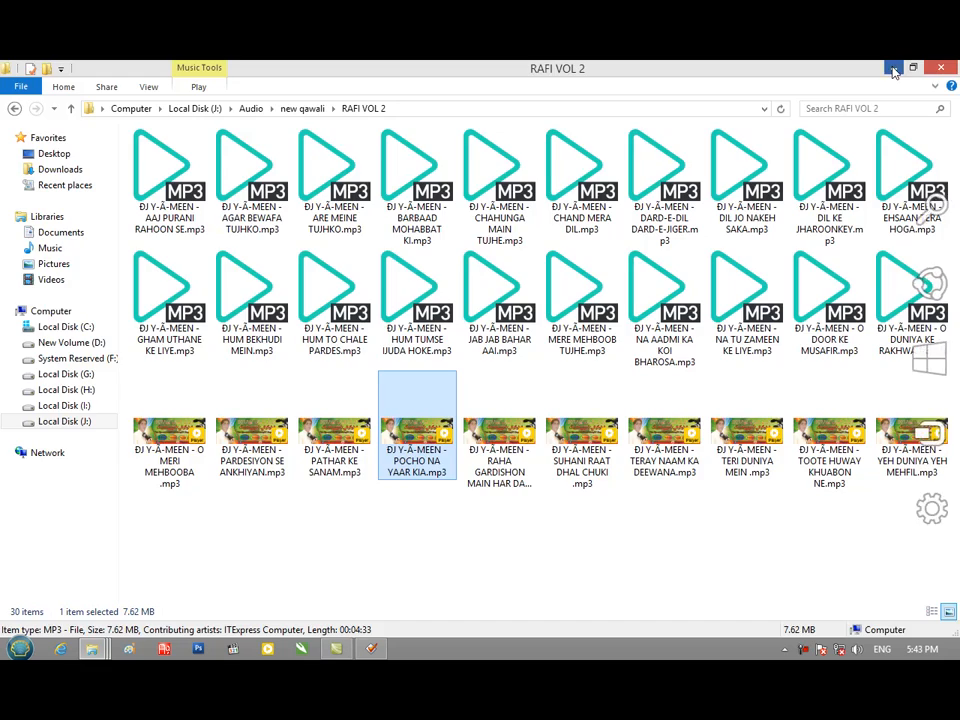
Return to Mp3tag, remove the JPEG banner cover from all the listed files, and save their tags.
left_click(894, 68)
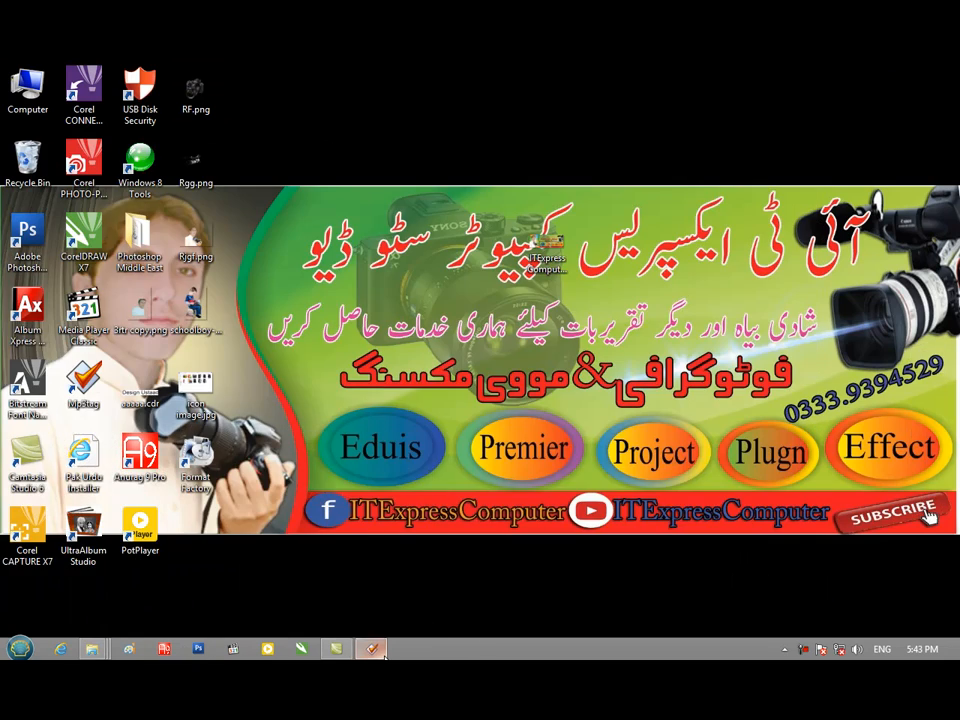
left_click(381, 653)
left_click_drag(634, 341, 272, 143)
left_click(272, 143)
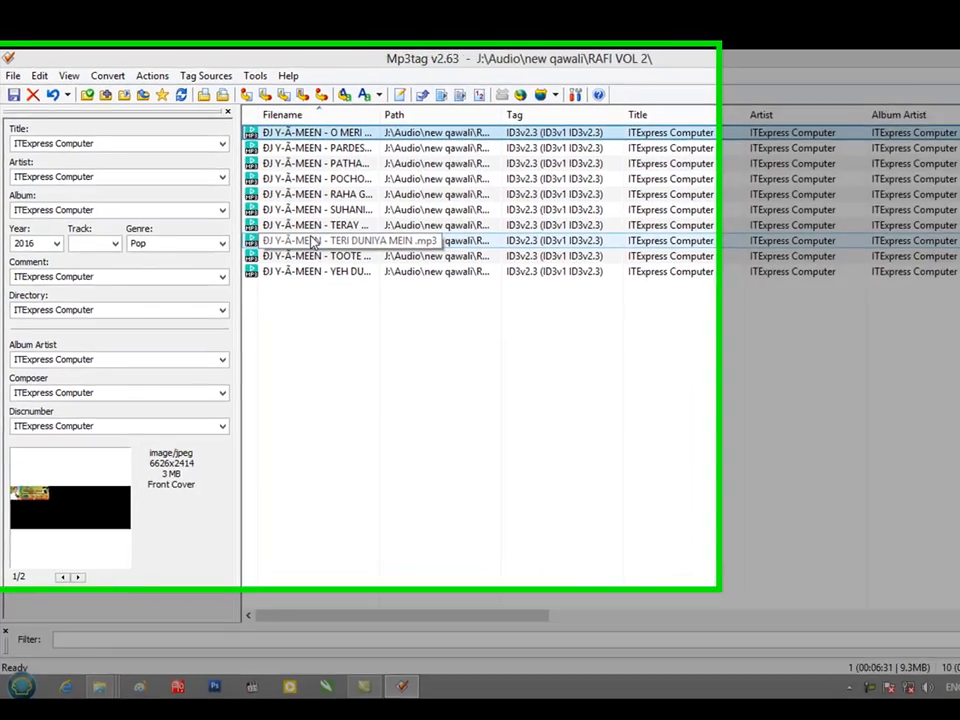
key("ctrl+a")
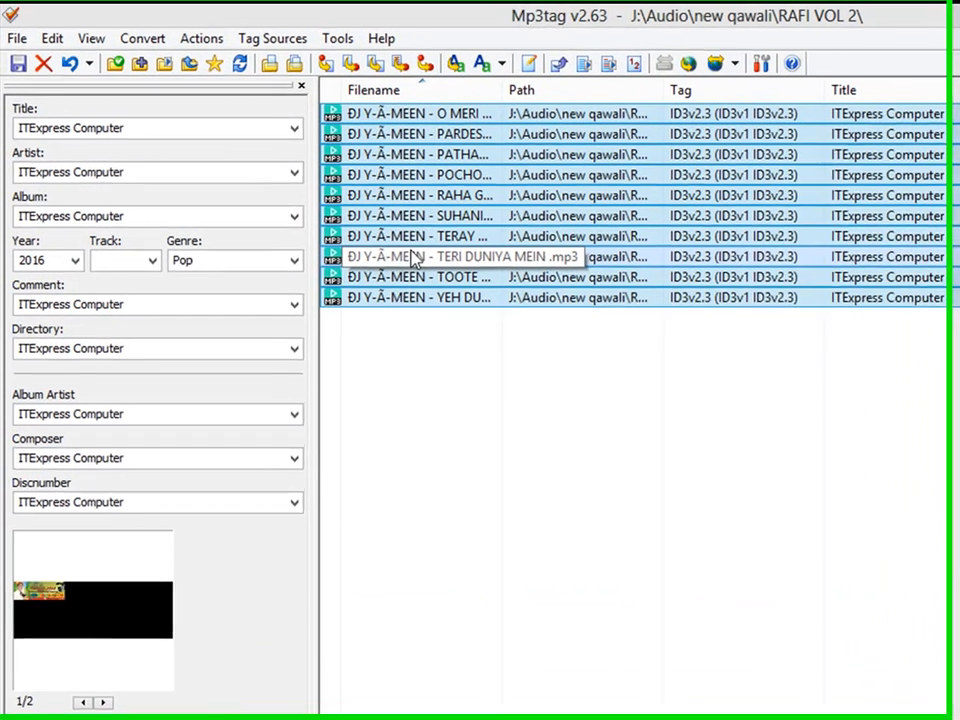
right_click(75, 632)
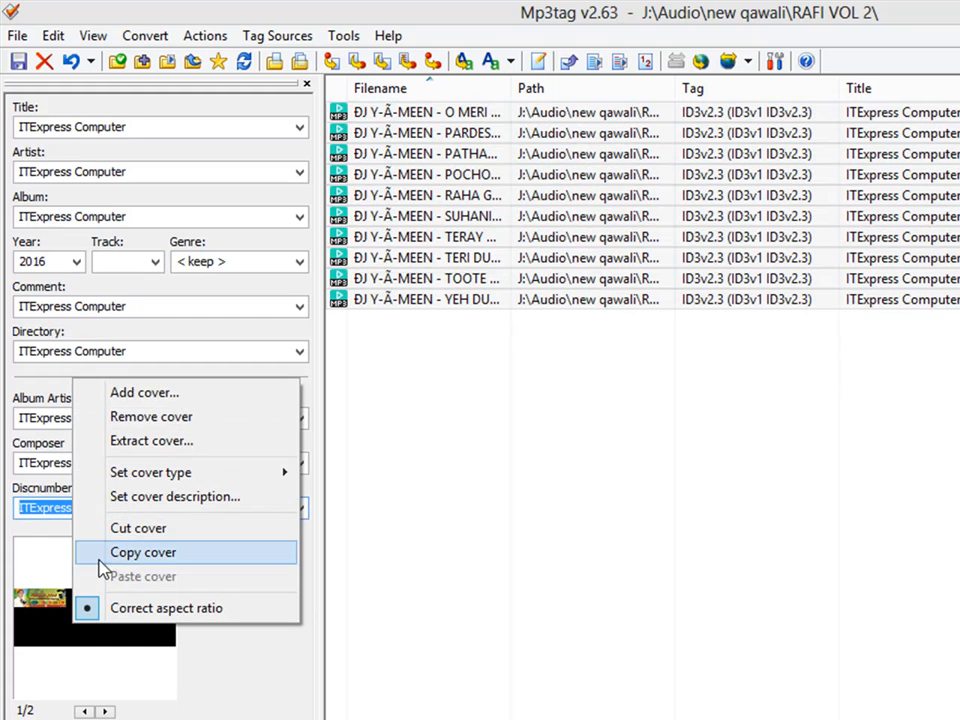
left_click(190, 414)
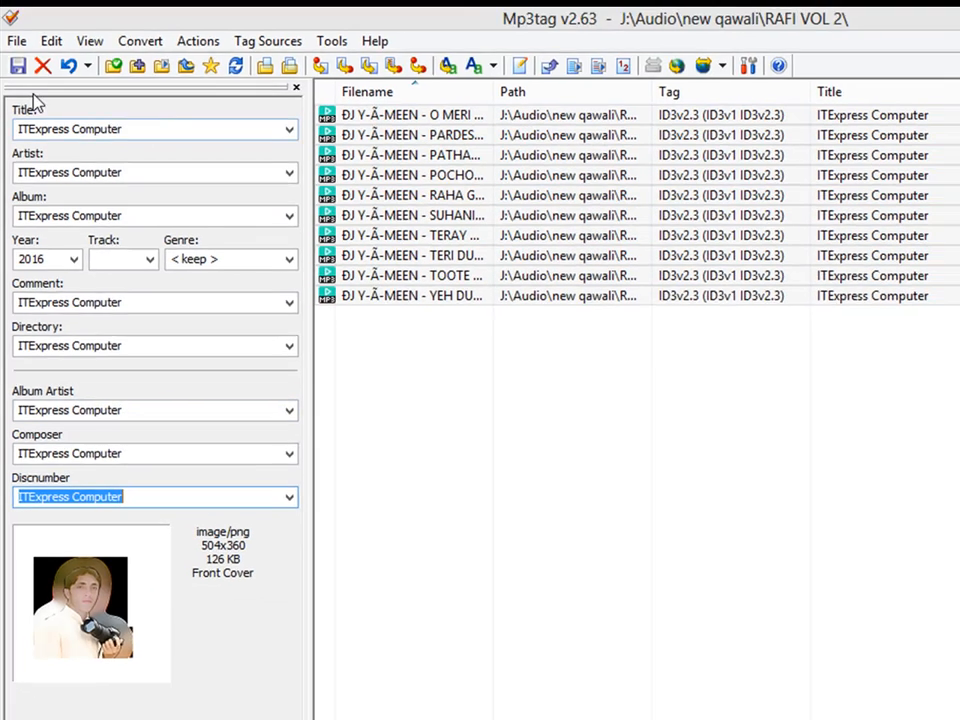
left_click(18, 61)
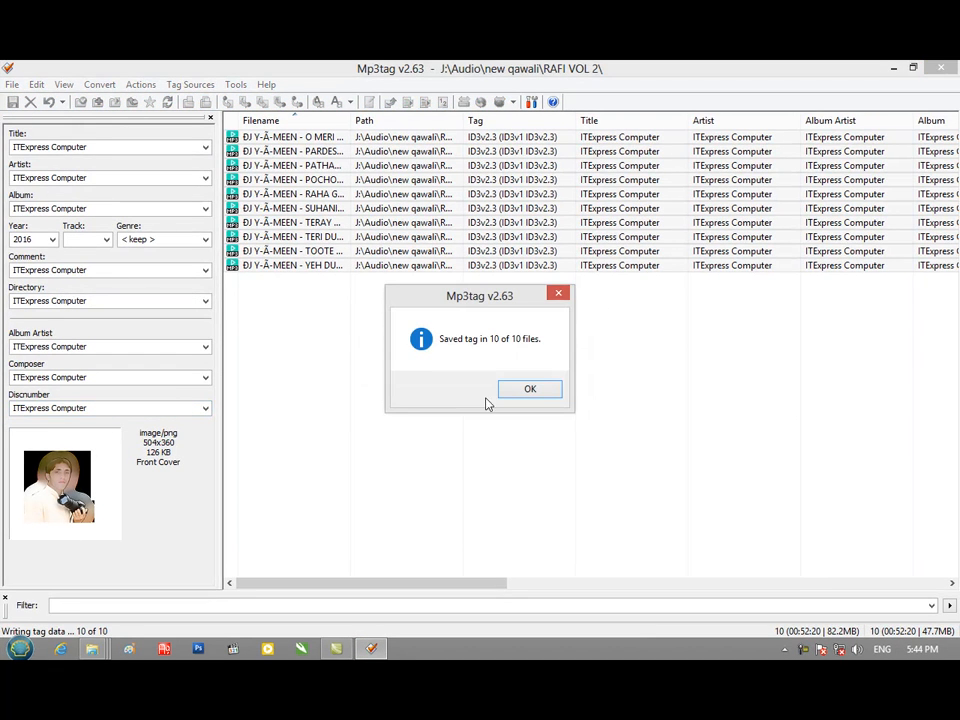
left_click(556, 396)
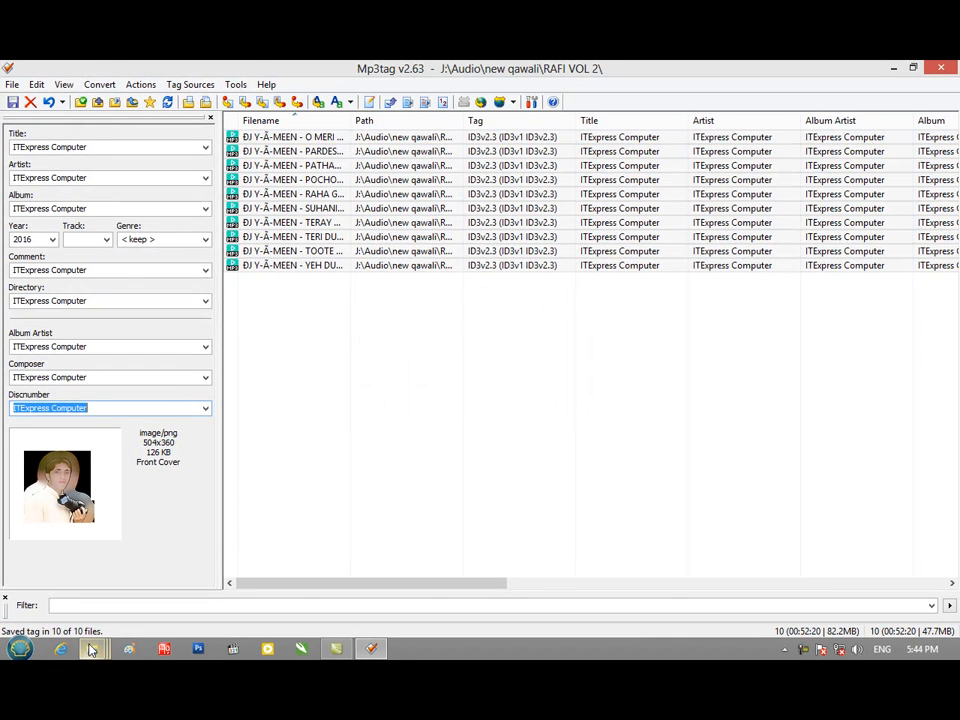
Play the TERAY NAAM KA DEEWANA MP3 from the RAFI VOL 2 folder, view its cover in full screen, and leave the player.
mouse_move(95, 651)
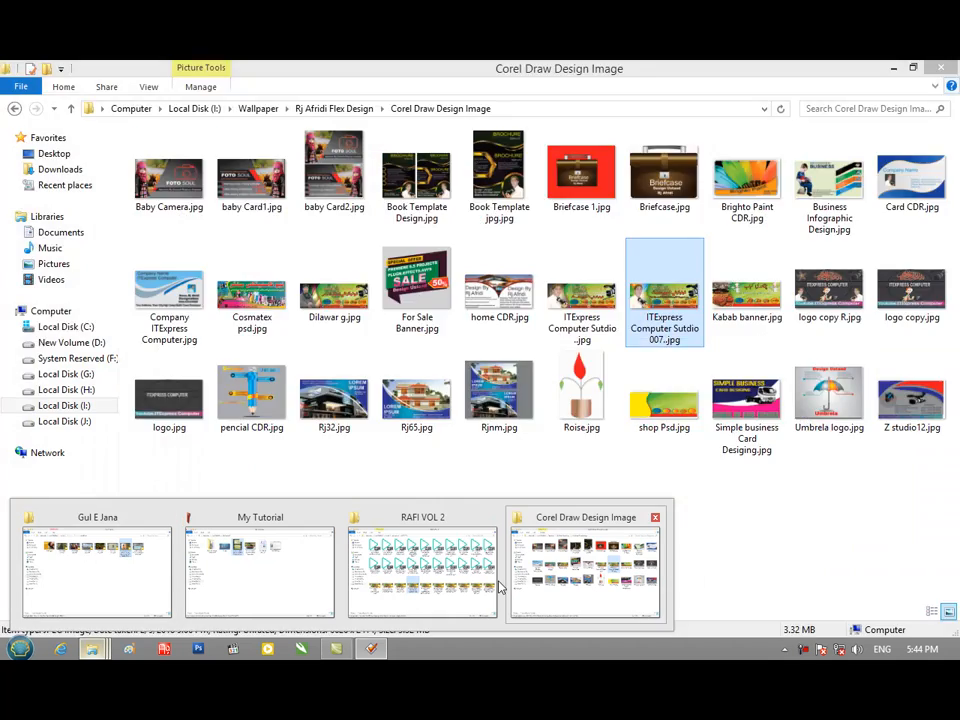
left_click(446, 582)
double_click(648, 465)
scroll(339, 405, "up", 3)
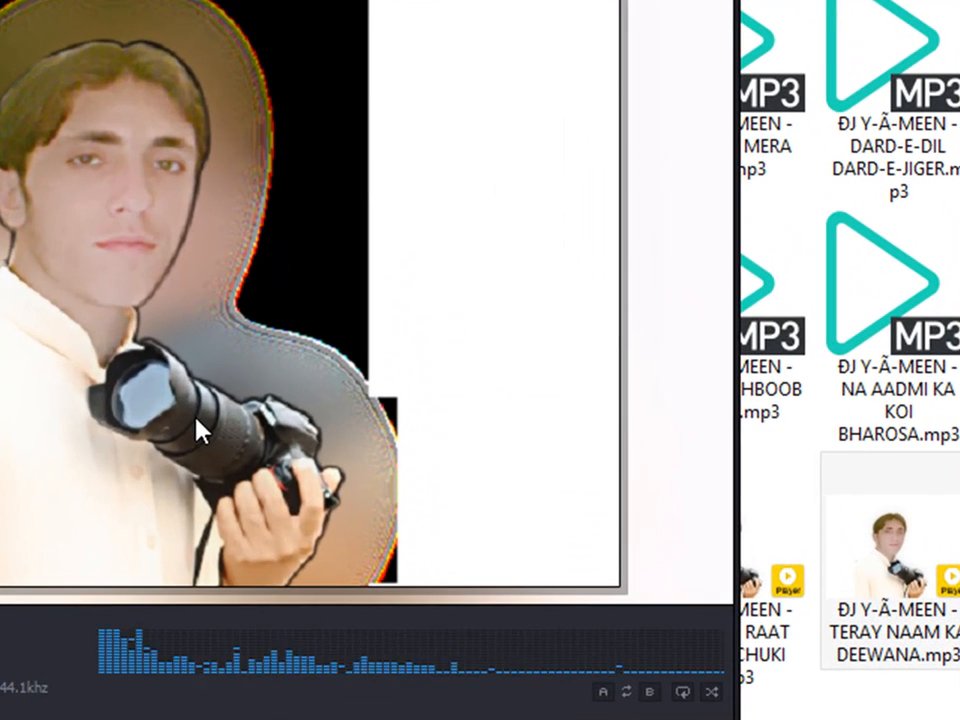
double_click(197, 432)
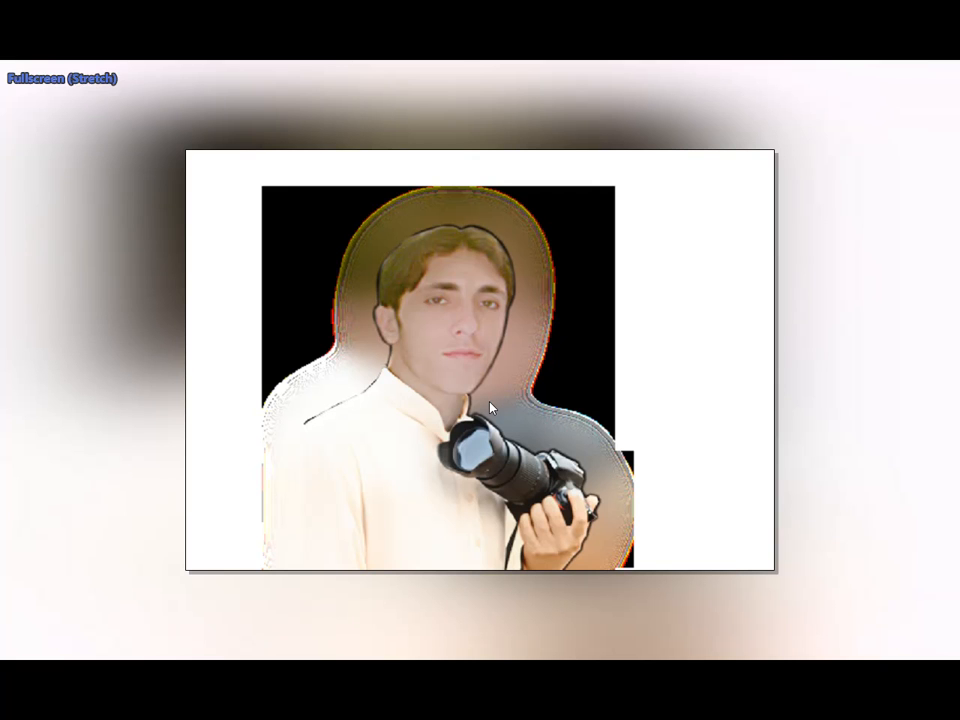
scroll(490, 407, "down", 3)
middle_click(490, 408)
key("Escape")
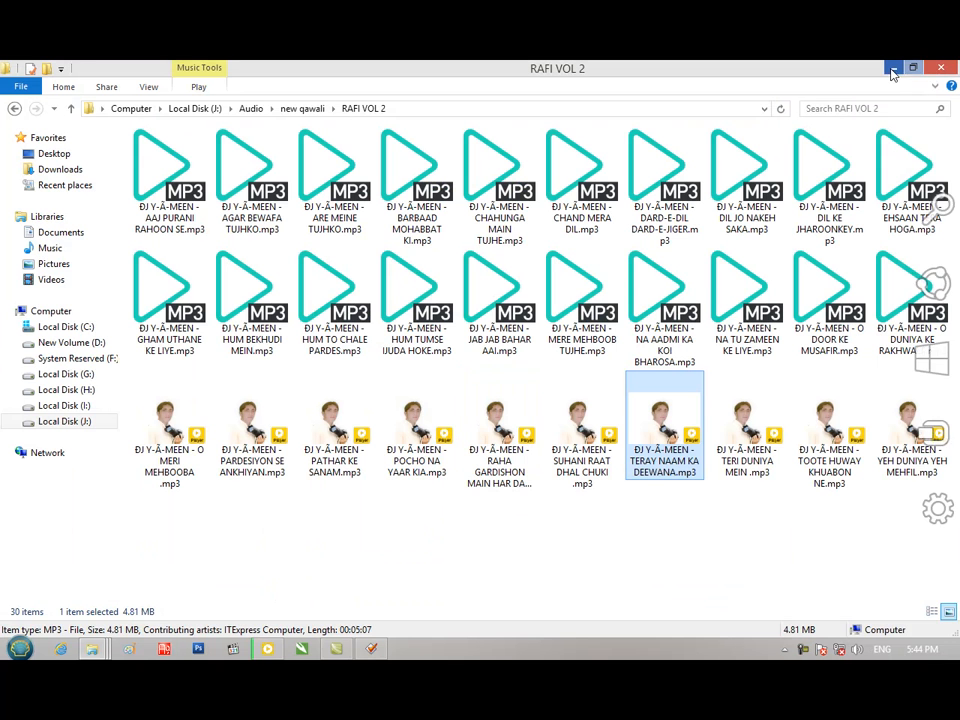
Minimize the RAFI VOL 2 folder window and Mp3tag to return to the desktop.
left_click(893, 72)
left_click(898, 78)
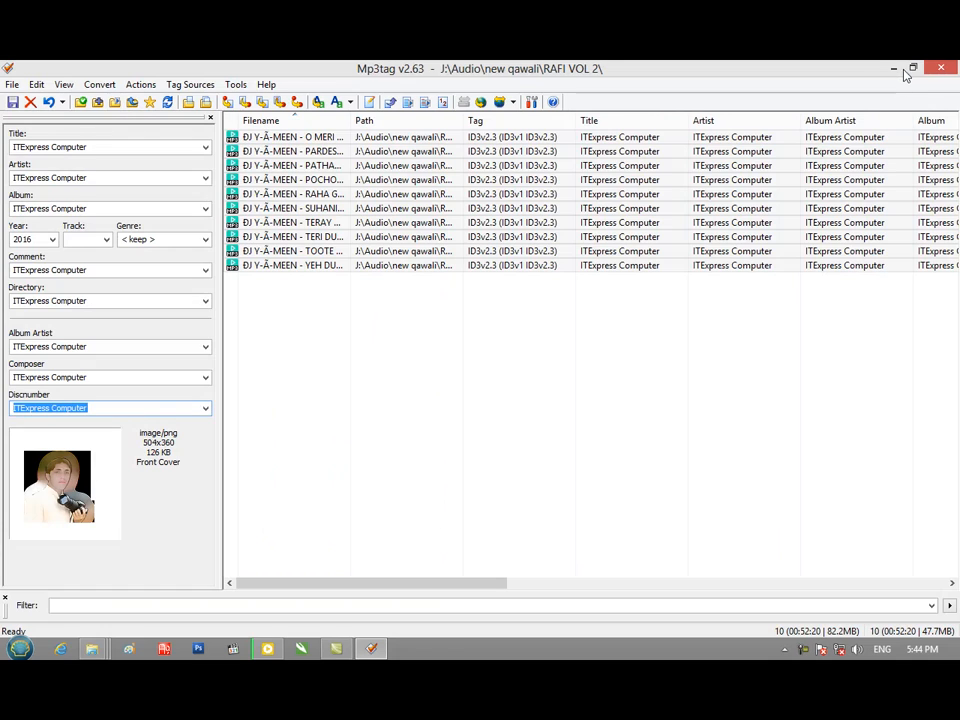
left_click(895, 72)
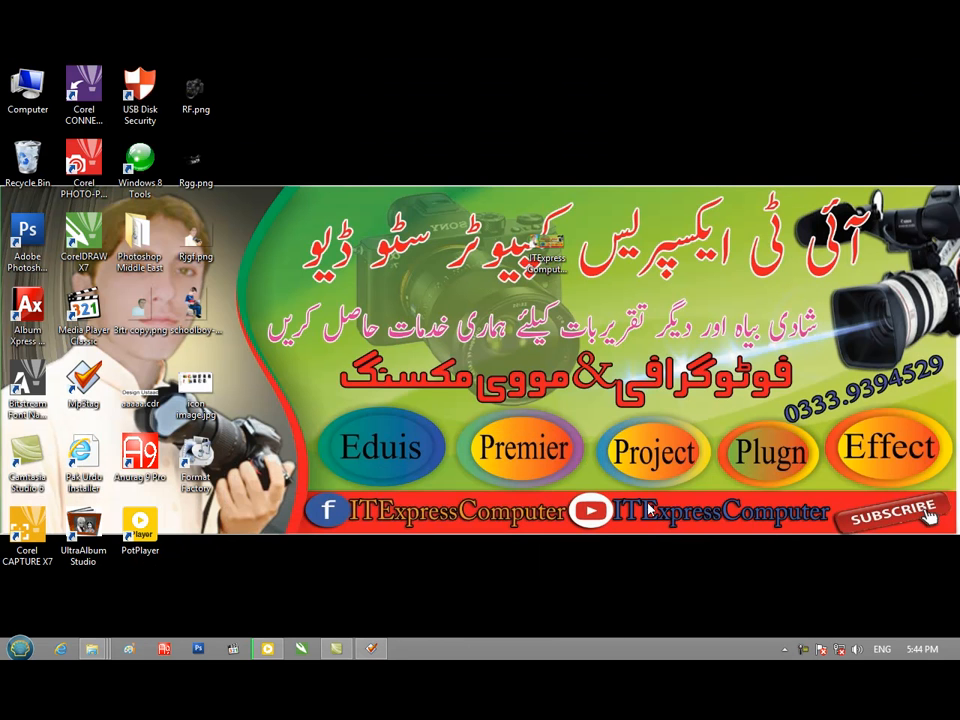